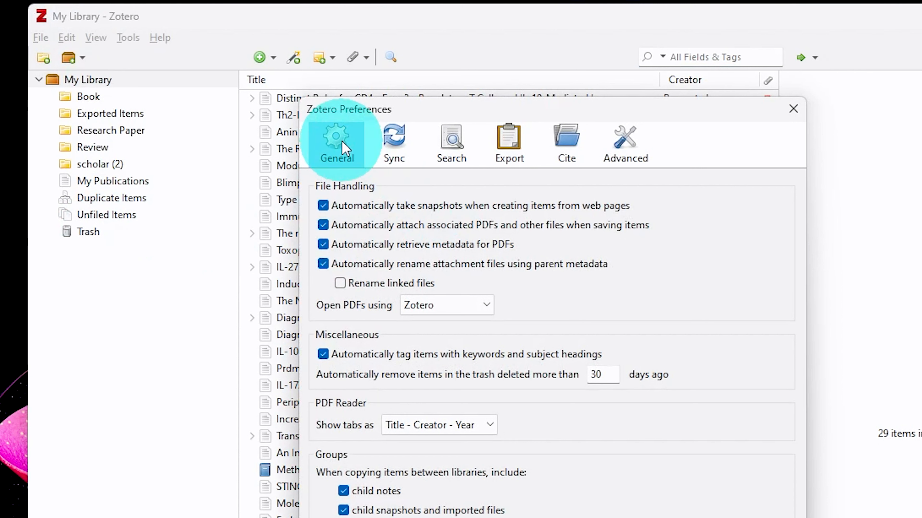
# Review the installed citation styles in Zotero's Cite preferences and open the list of additional styles
pyautogui.click(574, 149)
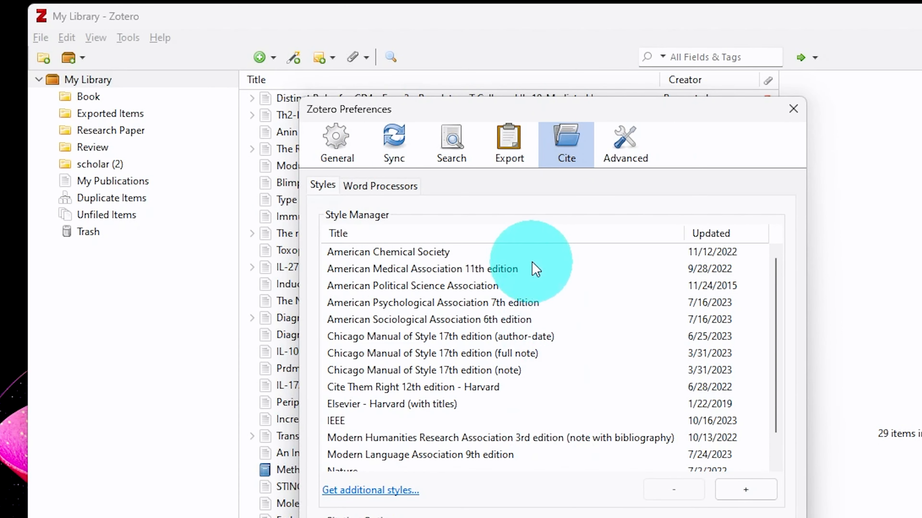
pyautogui.scroll(-1, 531, 266)
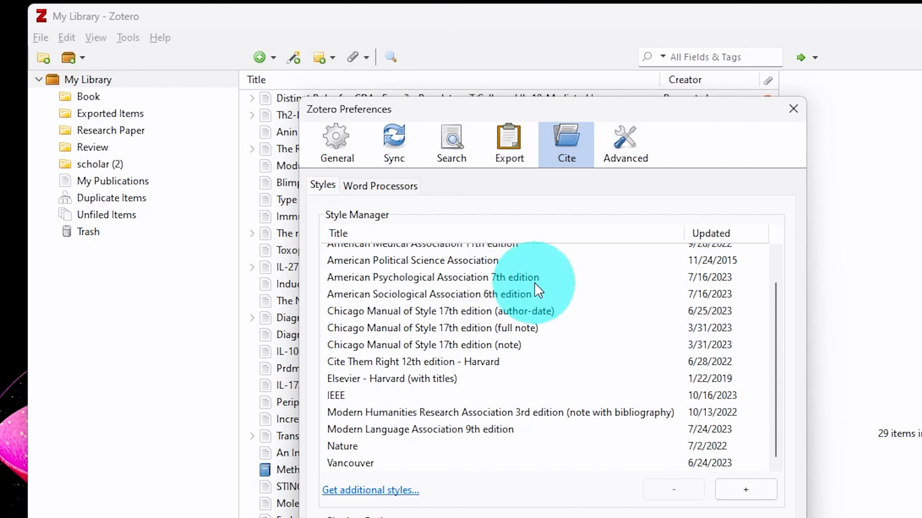
pyautogui.scroll(1, 533, 263)
pyautogui.scroll(-1, 508, 309)
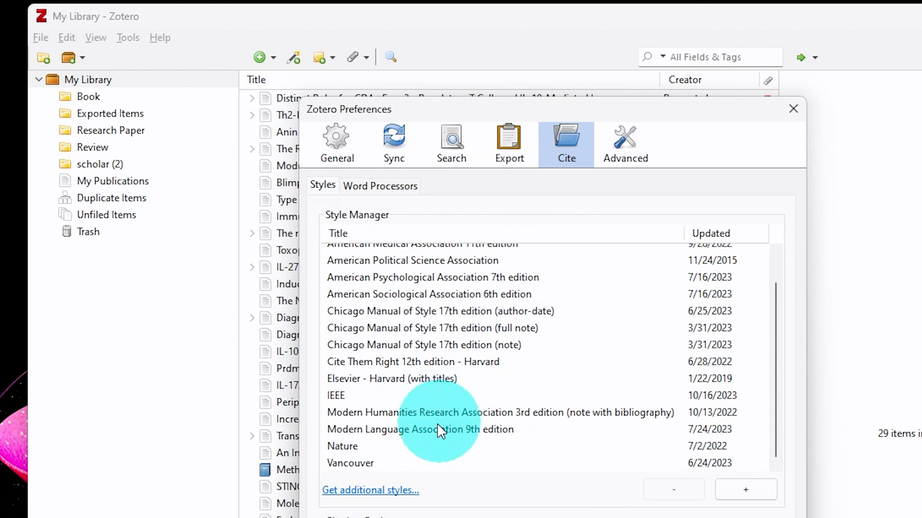
pyautogui.click(379, 497)
pyautogui.click(800, 59)
pyautogui.click(583, 77)
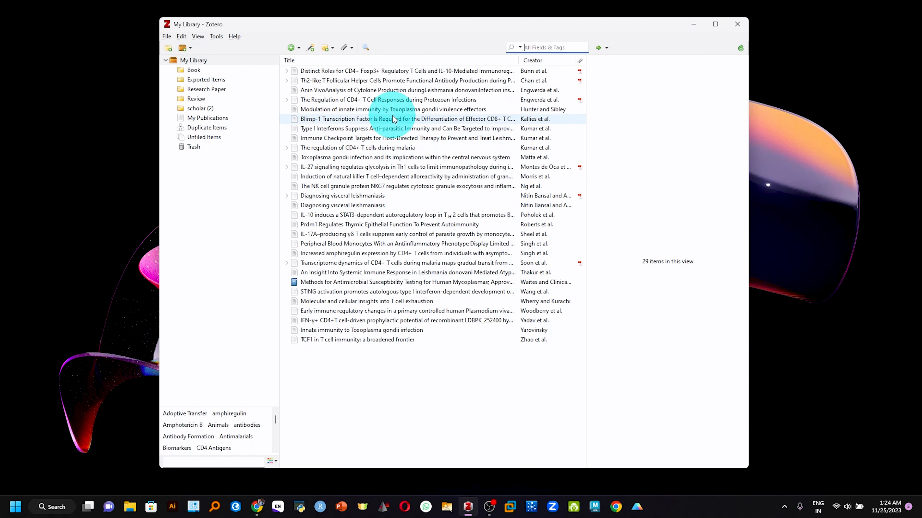
# Switch to the browser and open the Citation Styles page in the Zotero website's documentation
pyautogui.hotkey('alt', 'Tab')
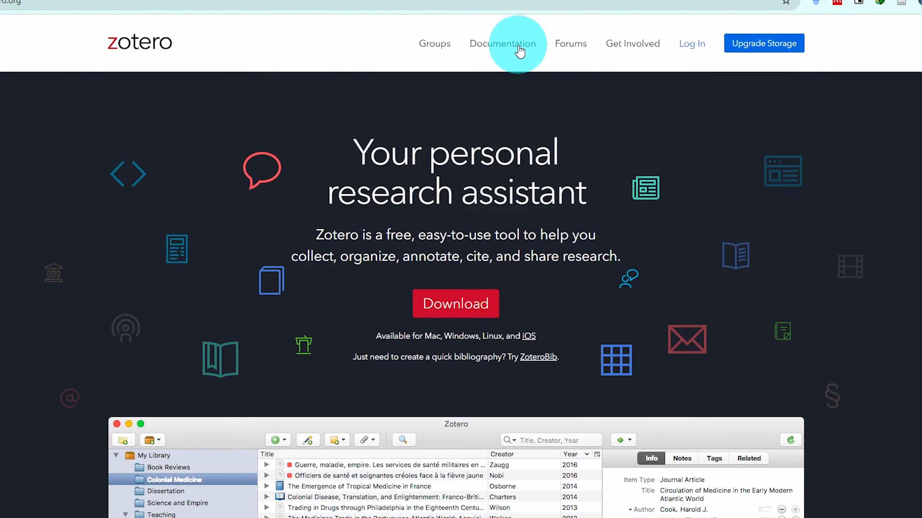
pyautogui.click(494, 65)
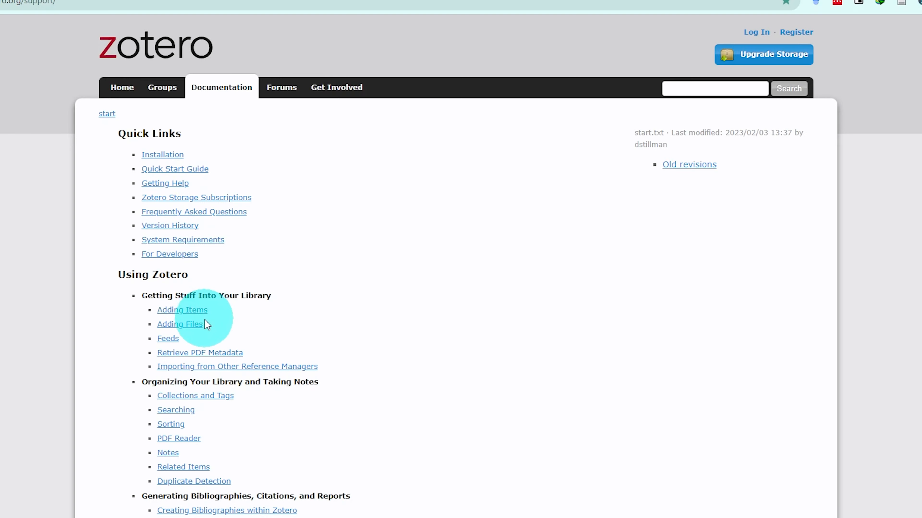
pyautogui.scroll(-3, 213, 334)
pyautogui.scroll(-1, 260, 359)
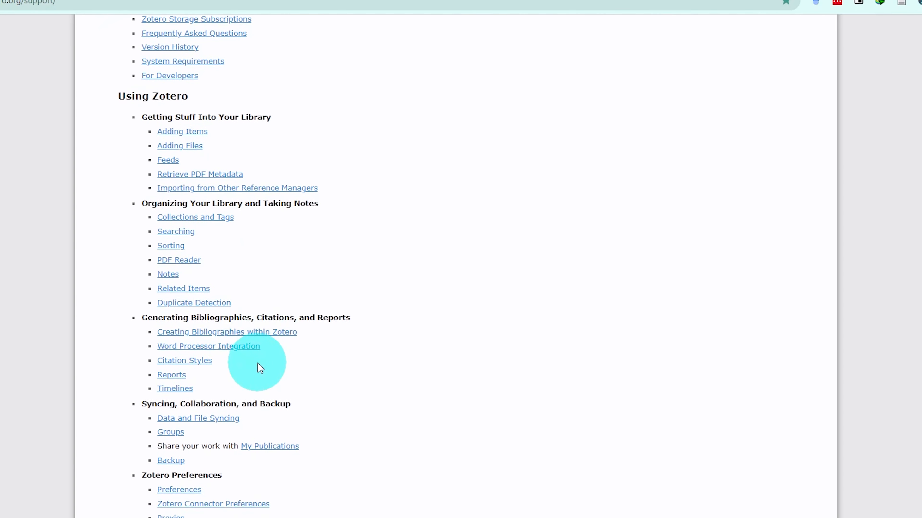
pyautogui.click(186, 364)
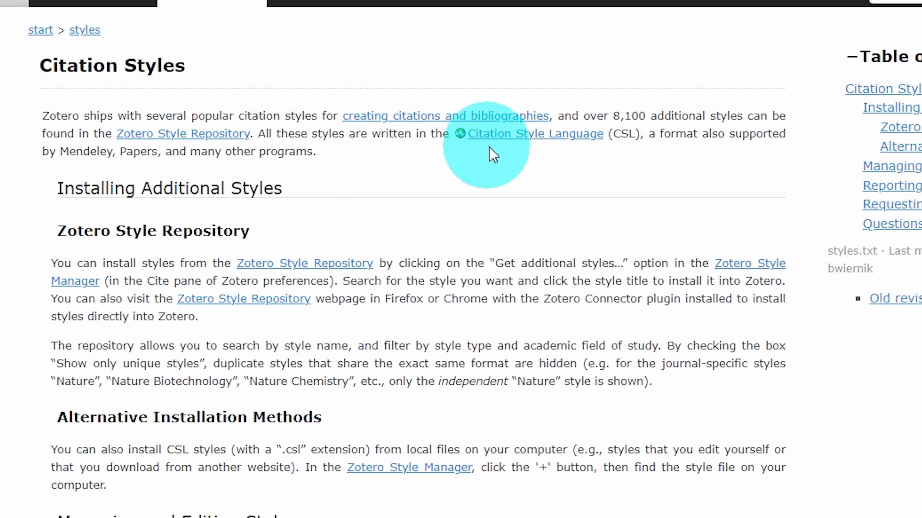
# Go from the Citation Style Language site's developer information to its styles repository on GitHub
pyautogui.click(566, 135)
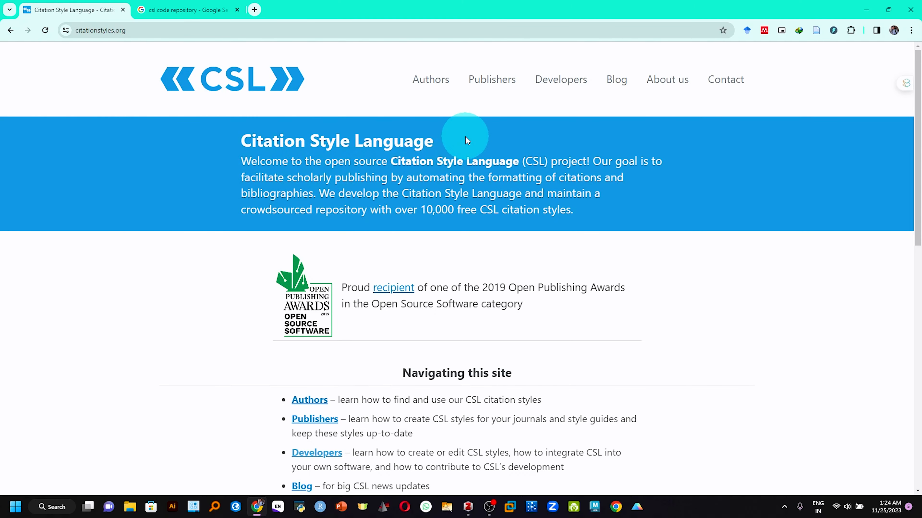
pyautogui.scroll(-1, 345, 207)
pyautogui.scroll(-5, 344, 206)
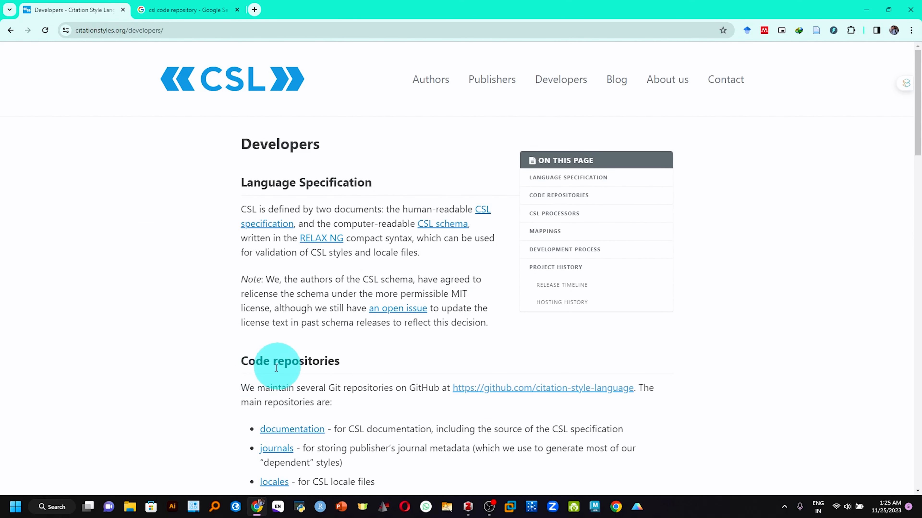
pyautogui.click(512, 392)
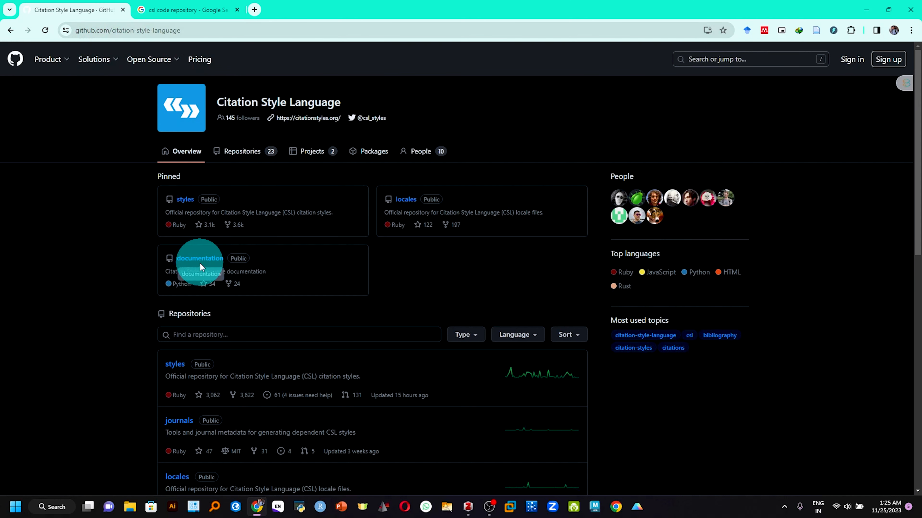
pyautogui.click(185, 199)
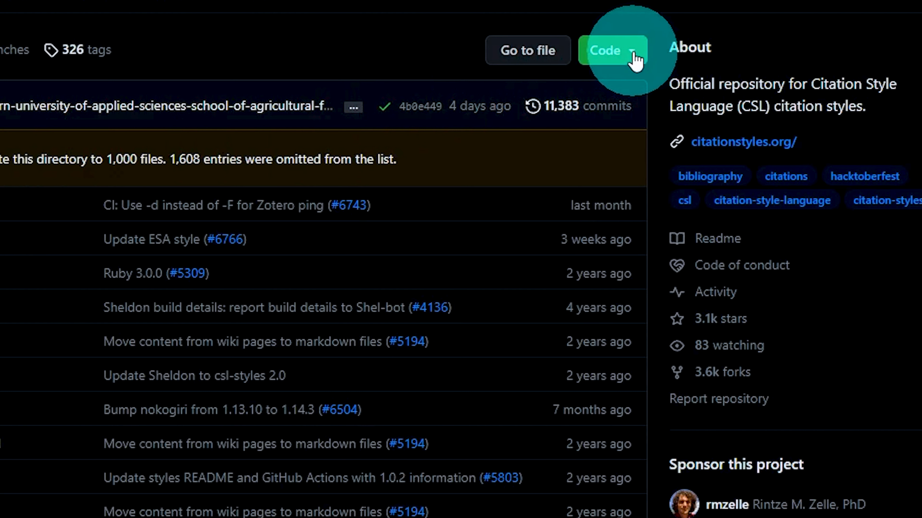
# Download the citation-style-language styles repository as a ZIP file
pyautogui.click(632, 60)
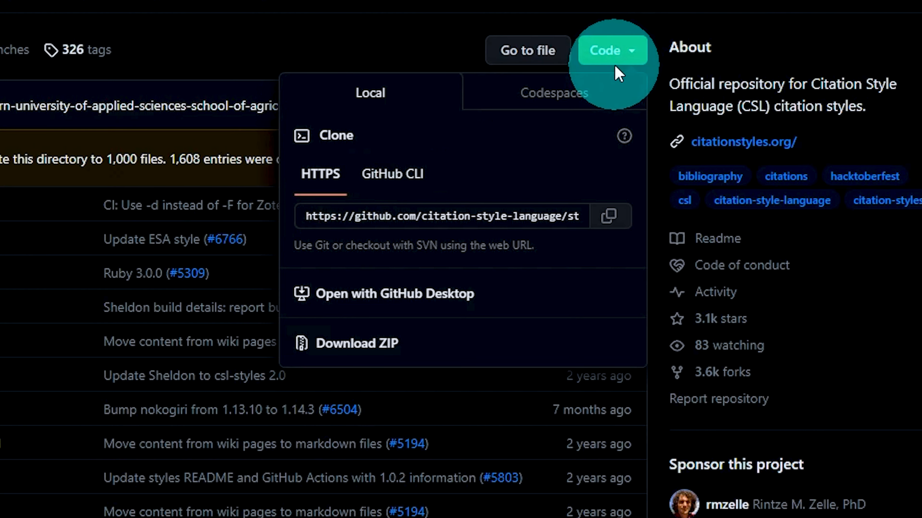
pyautogui.click(374, 354)
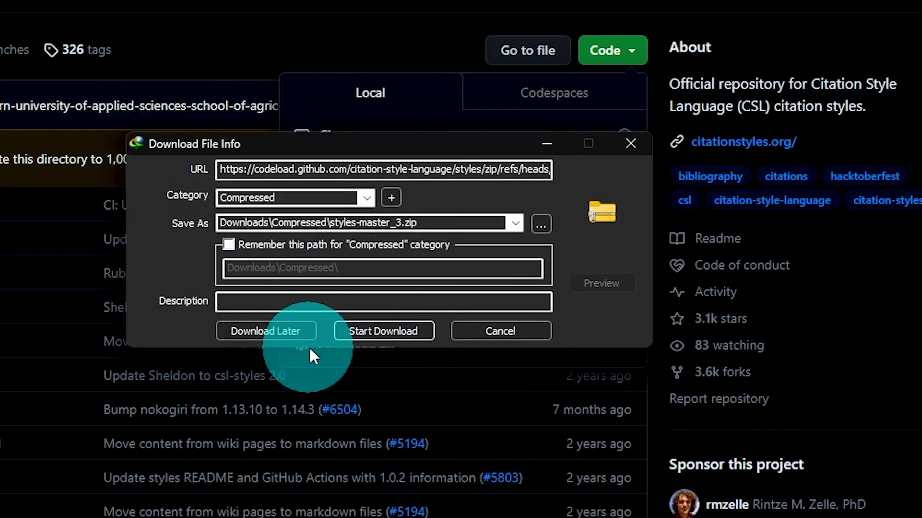
pyautogui.click(363, 330)
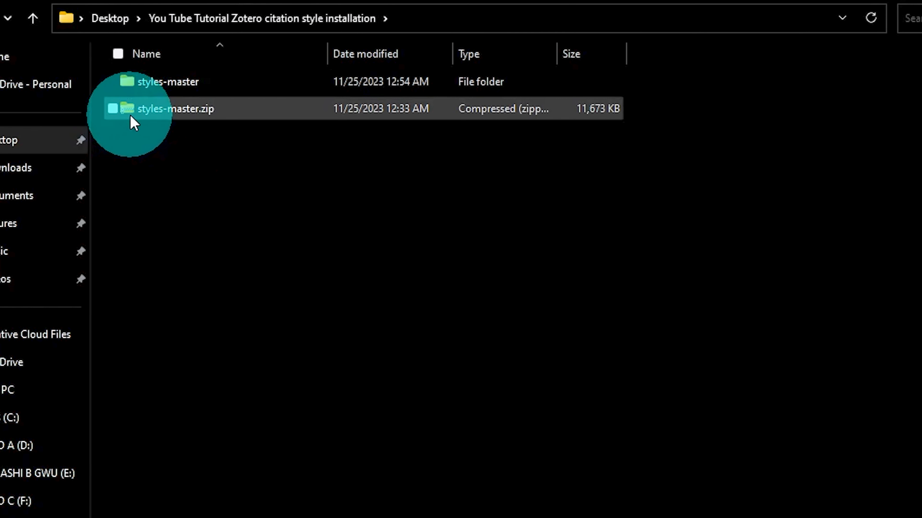
# Open the dependent folder inside the nested, extracted styles-master folder
pyautogui.doubleClick(226, 88)
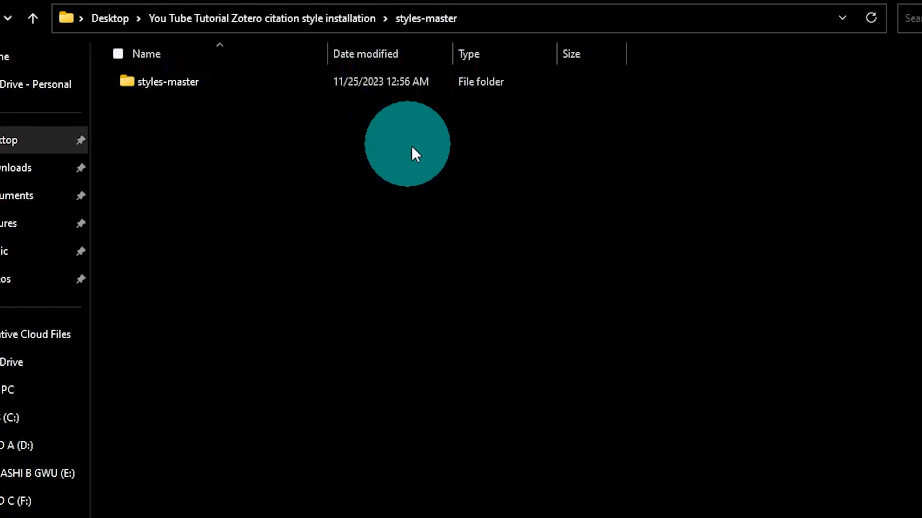
pyautogui.click(212, 95)
pyautogui.doubleClick(213, 96)
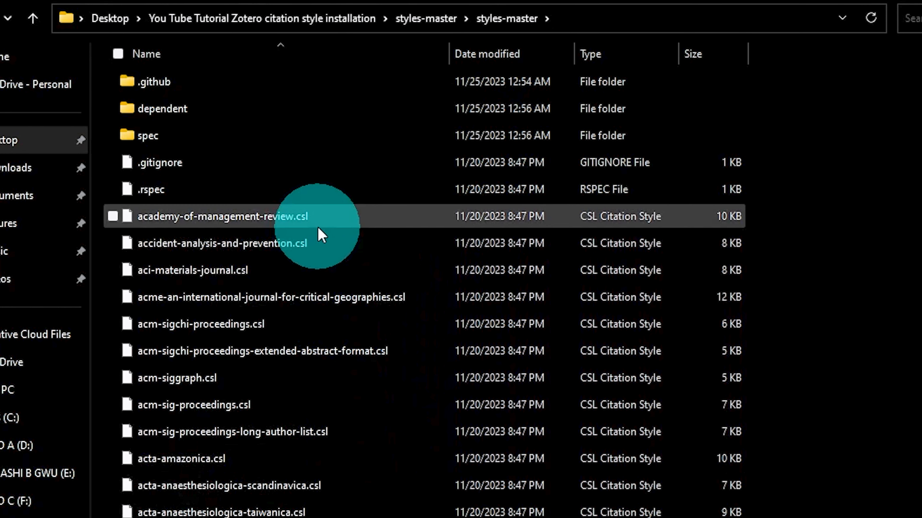
pyautogui.doubleClick(162, 109)
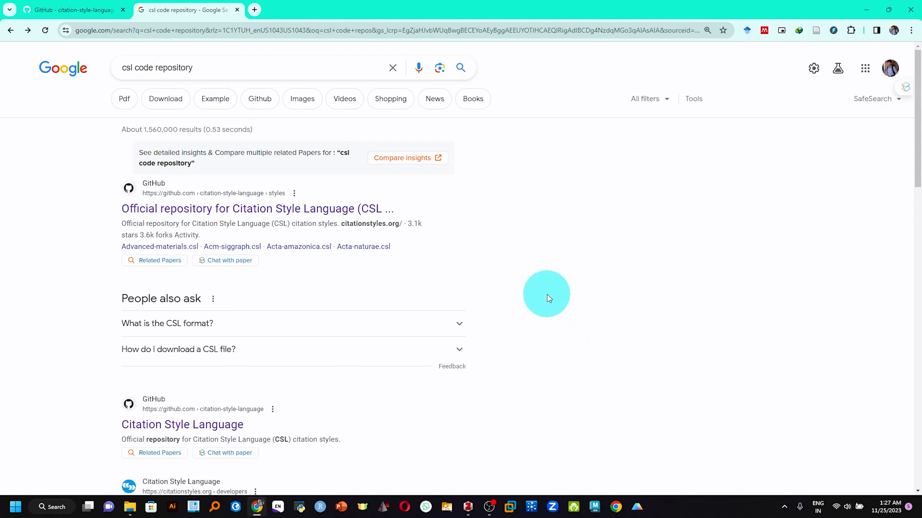
# Reach the official CSL styles repository through the "csl code repository" web search and show its download options
pyautogui.click(199, 68)
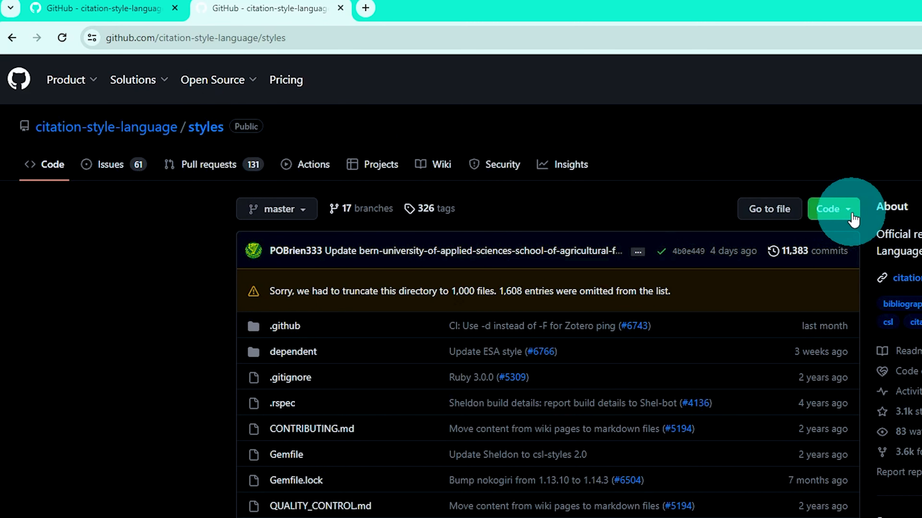
pyautogui.click(851, 214)
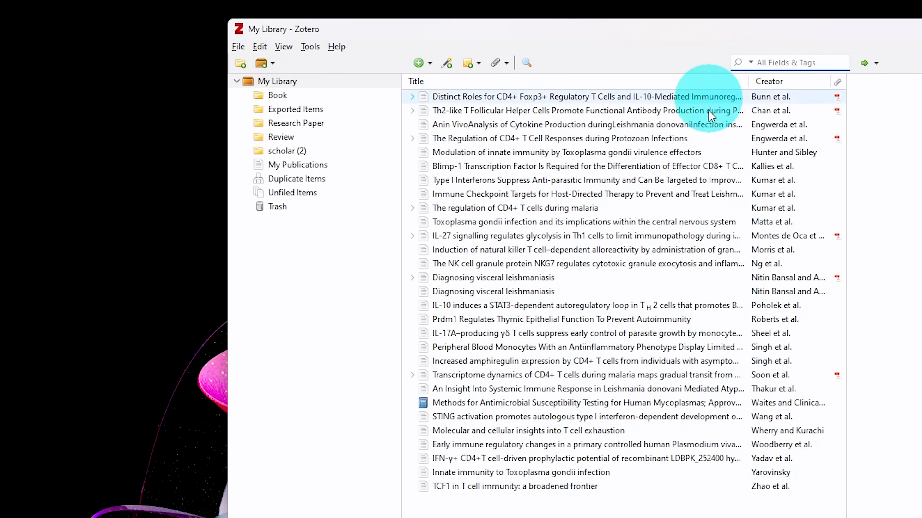
# Switch to File Explorer and copy all CSL files in the dependent folder, from 2d-materials.csl to zwr-das-deutsche-zahnarzteblatt.csl
pyautogui.click(130, 507)
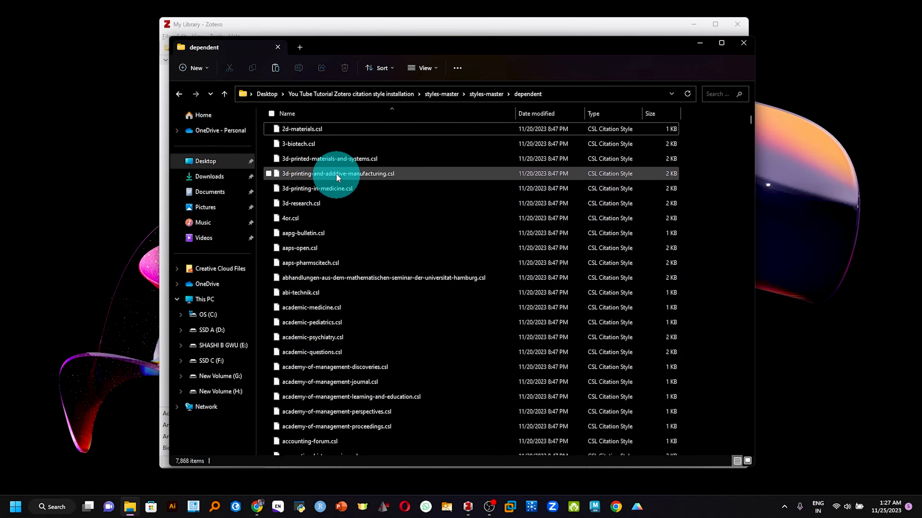
pyautogui.click(343, 128)
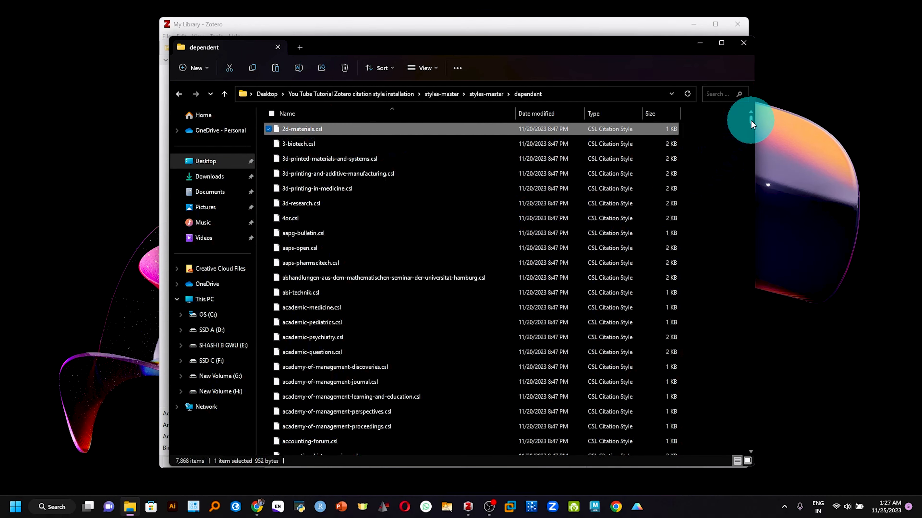
pyautogui.moveTo(750, 120); pyautogui.dragTo(733, 468)
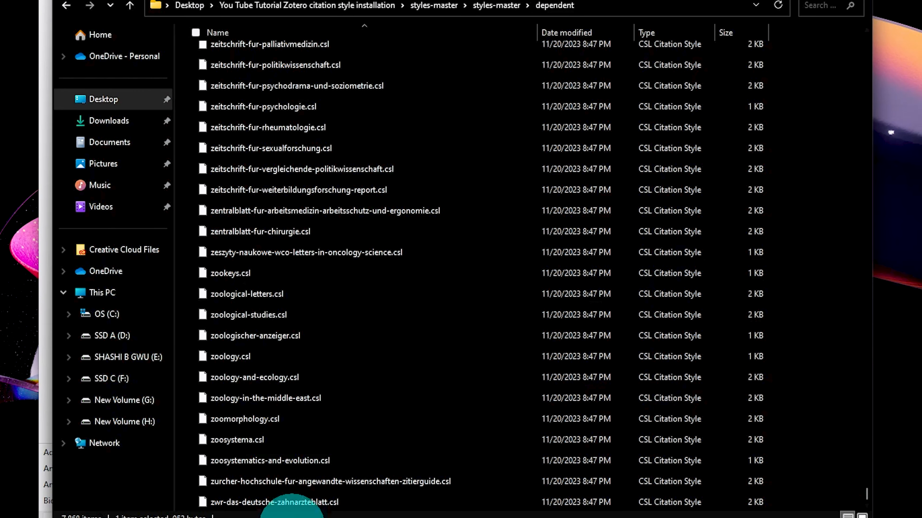
pyautogui.keyDown('shift'); pyautogui.click(291, 505); pyautogui.keyUp('shift')
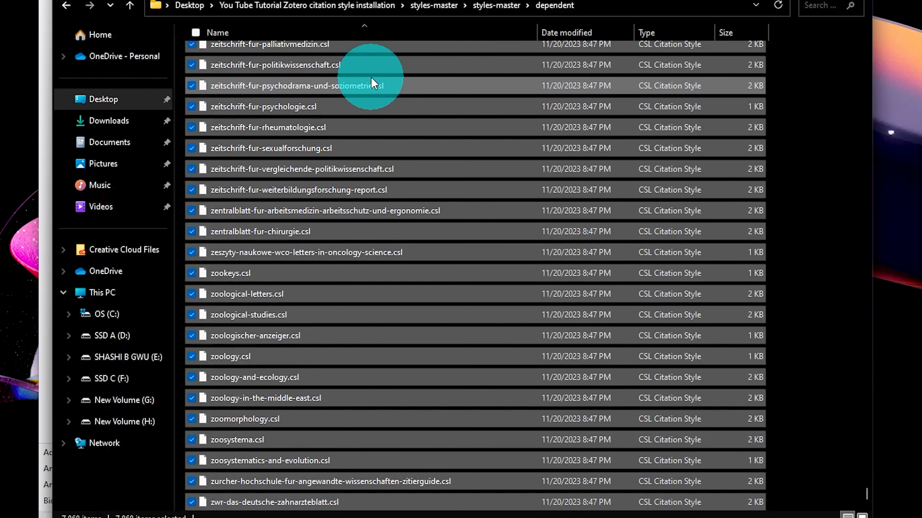
pyautogui.rightClick(371, 79)
pyautogui.click(420, 96)
# In a new File Explorer window, open the styles folder inside the Zotero data folder of the user's profile on drive C
pyautogui.press('super+e')
pyautogui.click(133, 330)
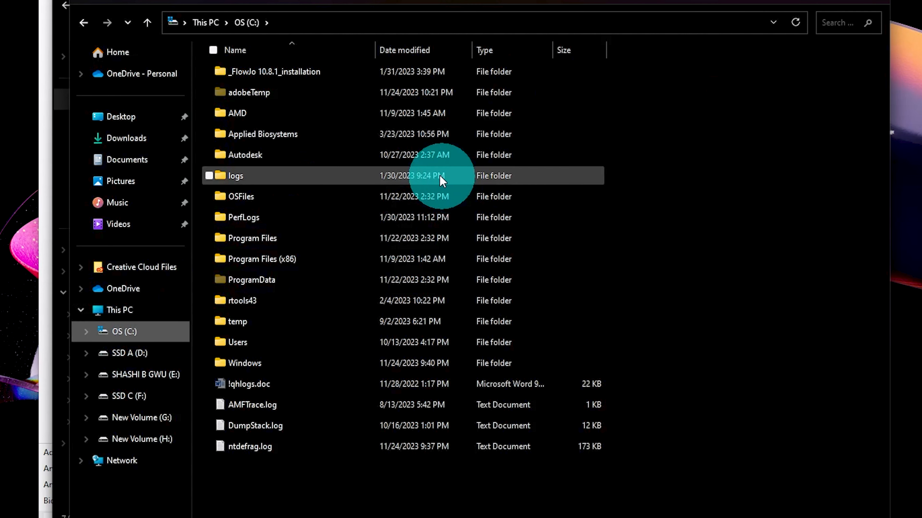
pyautogui.click(271, 343)
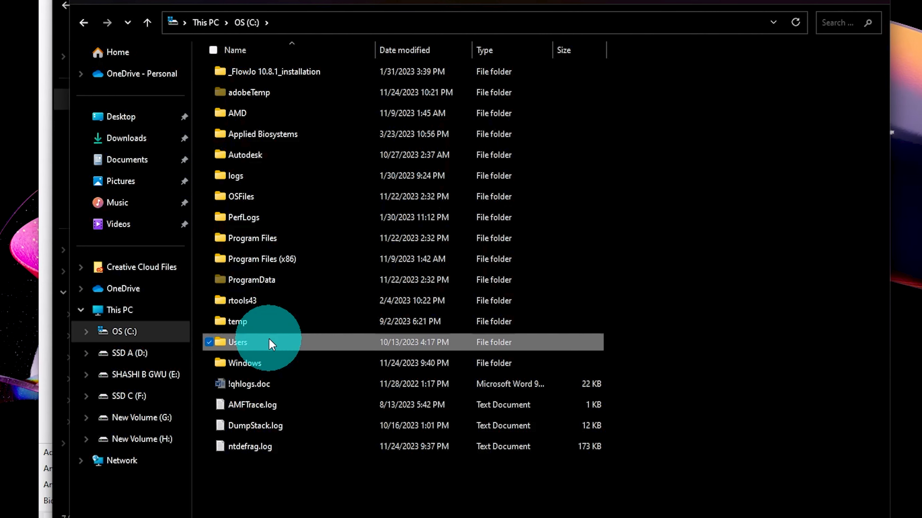
pyautogui.doubleClick(271, 343)
pyautogui.click(253, 110)
pyautogui.doubleClick(253, 111)
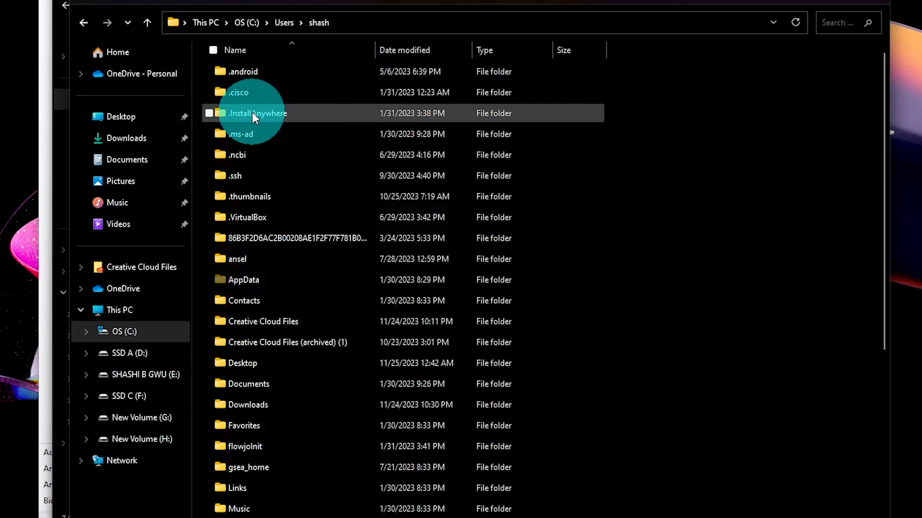
pyautogui.scroll(-3, 341, 345)
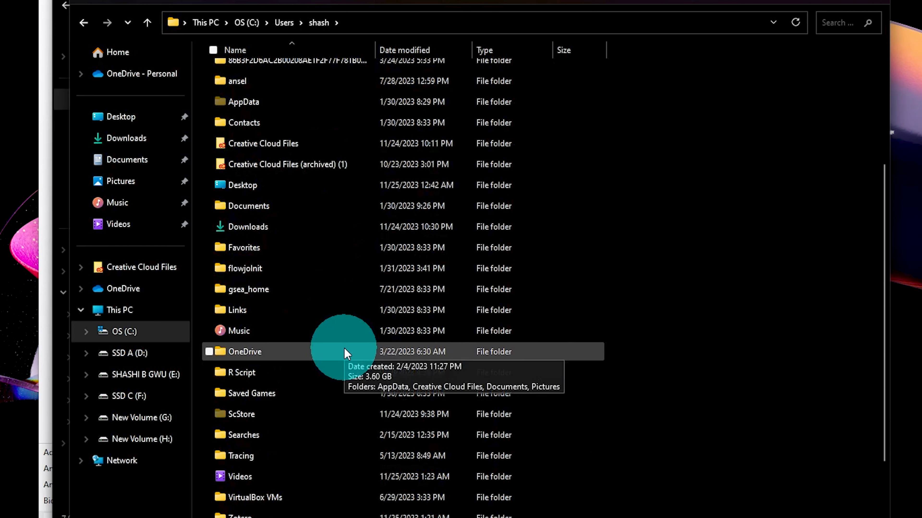
pyautogui.scroll(-1, 325, 429)
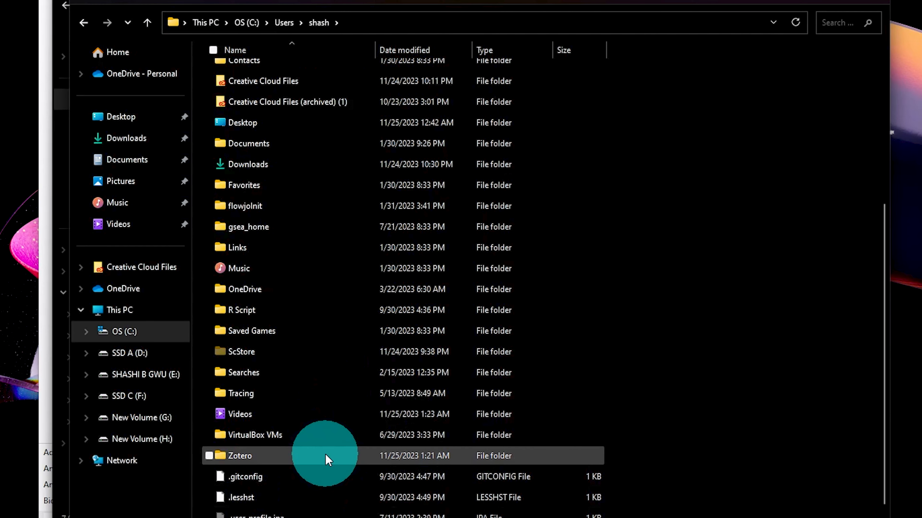
pyautogui.doubleClick(315, 458)
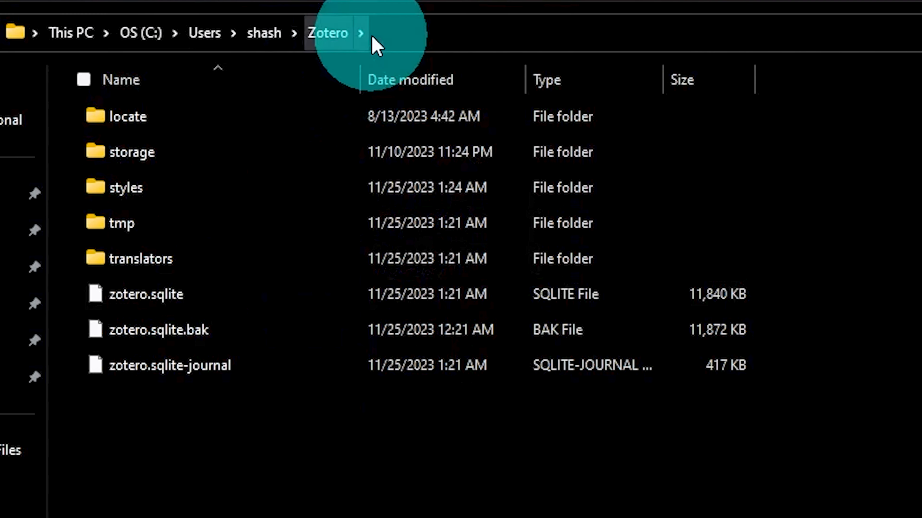
pyautogui.doubleClick(237, 197)
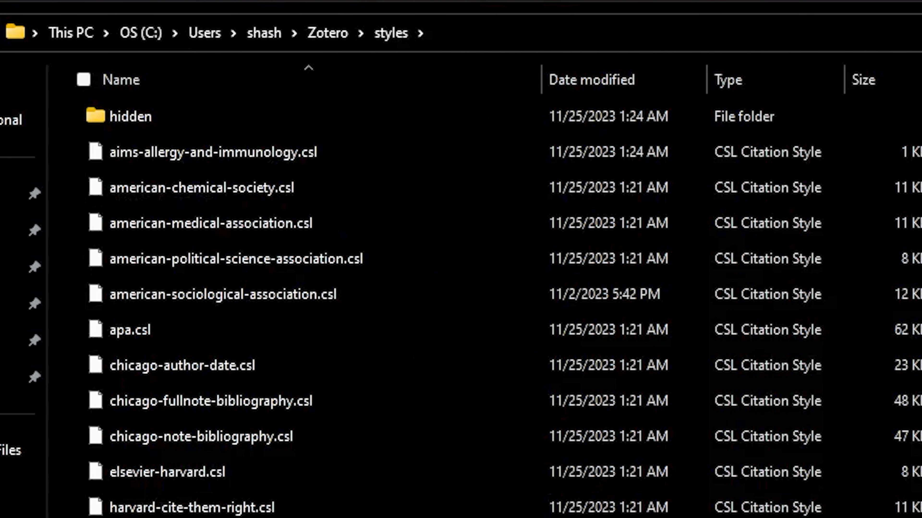
# Paste the copied CSL files into the Zotero styles folder, skipping the duplicate aims-allergy-and-immunology.csl
pyautogui.rightClick(635, 386)
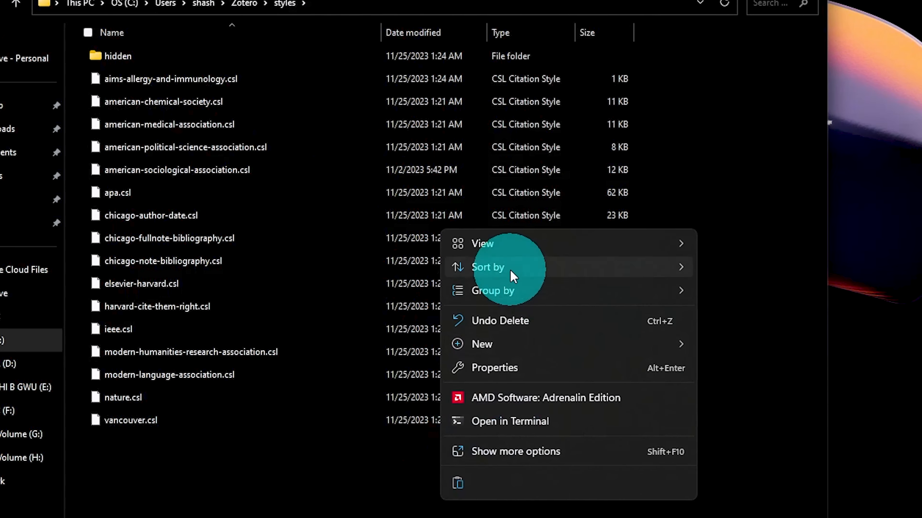
pyautogui.click(458, 484)
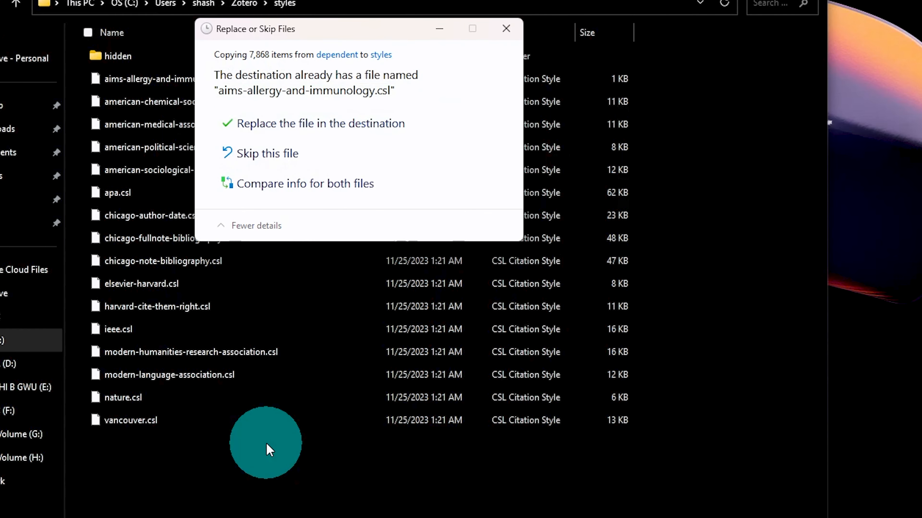
pyautogui.click(308, 151)
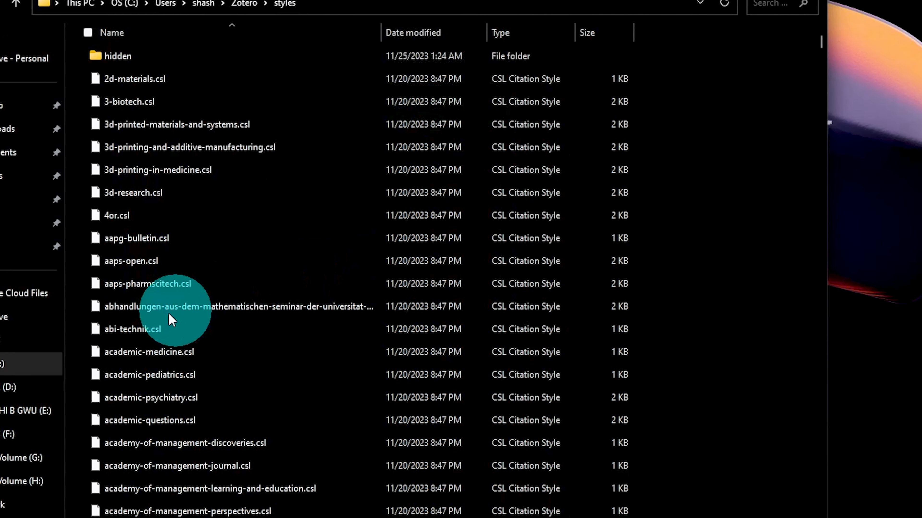
pyautogui.moveTo(348, 1); pyautogui.dragTo(598, 34)
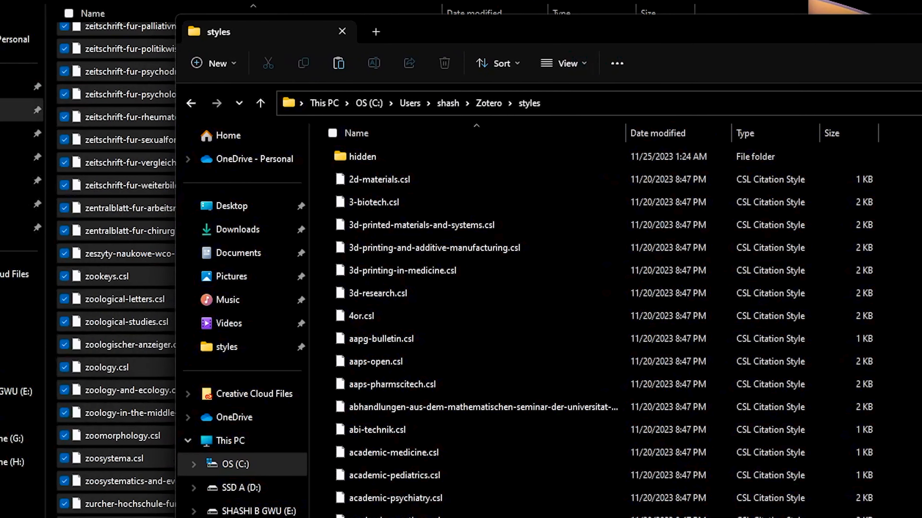
# Return to the styles-master folder and copy all its CSL files, from academy-of-management-review.csl to zwitscher-maschine.csl
pyautogui.moveTo(545, 1); pyautogui.dragTo(443, 0)
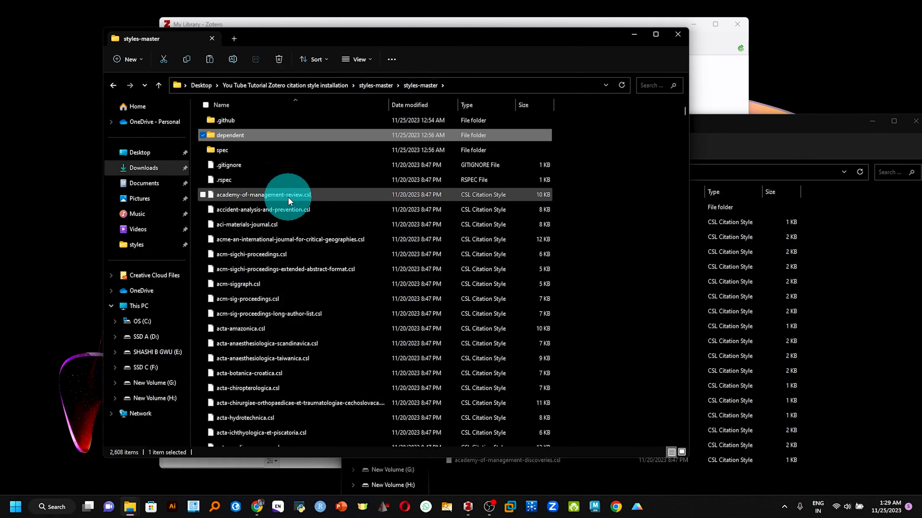
pyautogui.click(110, 122)
pyautogui.scroll(-8, 580, 254)
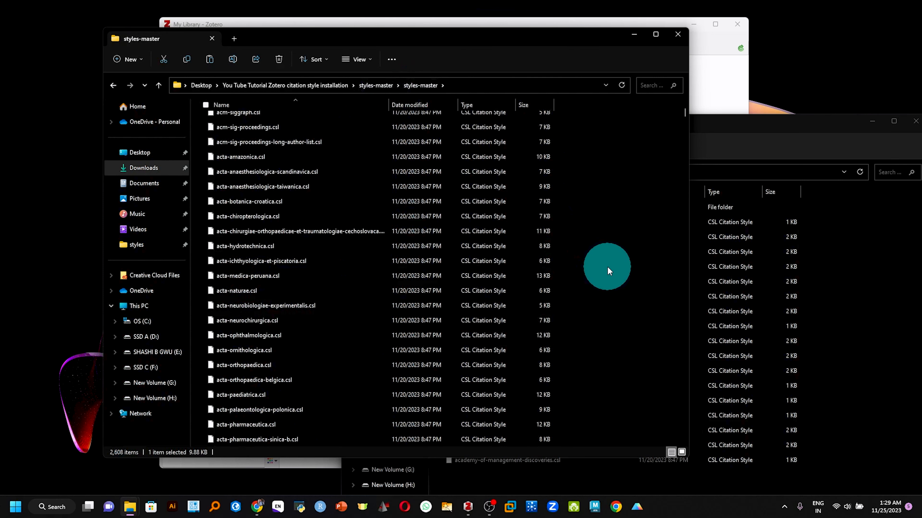
pyautogui.moveTo(684, 115); pyautogui.dragTo(685, 440)
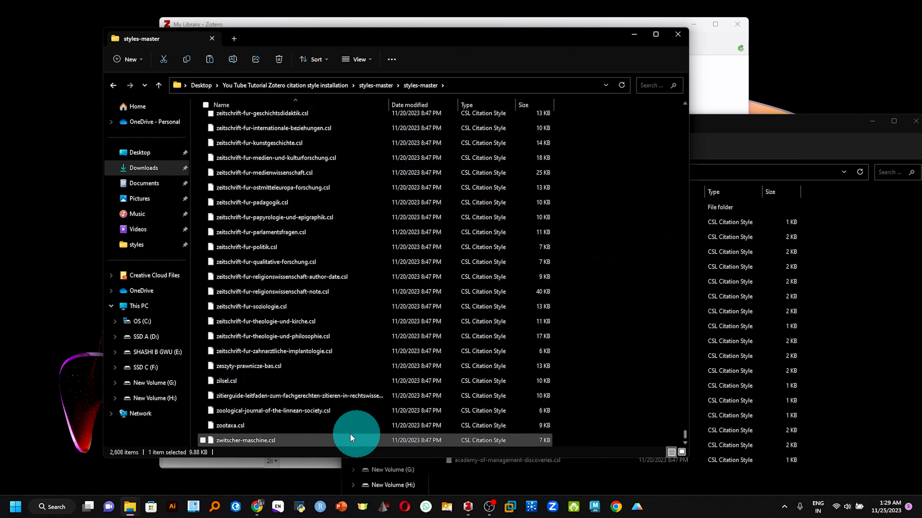
pyautogui.keyDown('shift'); pyautogui.click(250, 440); pyautogui.keyUp('shift')
pyautogui.click(282, 200)
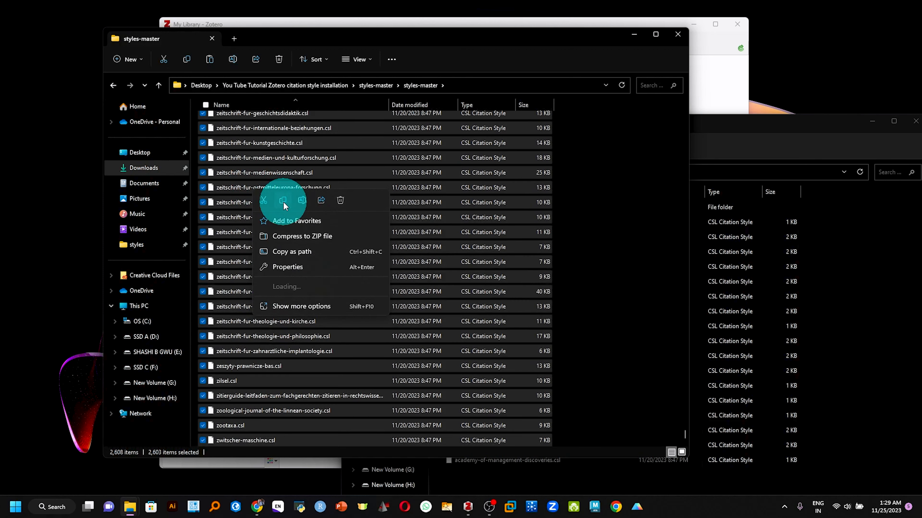
# Paste the copied CSL files into the Zotero styles folder, replacing the existing files that have the same names
pyautogui.click(899, 177)
pyautogui.moveTo(803, 128); pyautogui.dragTo(593, 46)
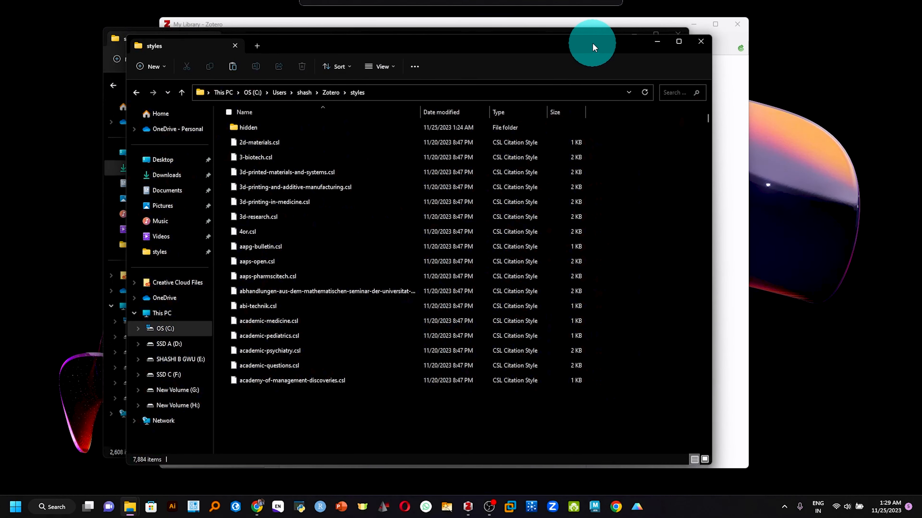
pyautogui.hotkey('shift', 'End')
pyautogui.click(644, 169)
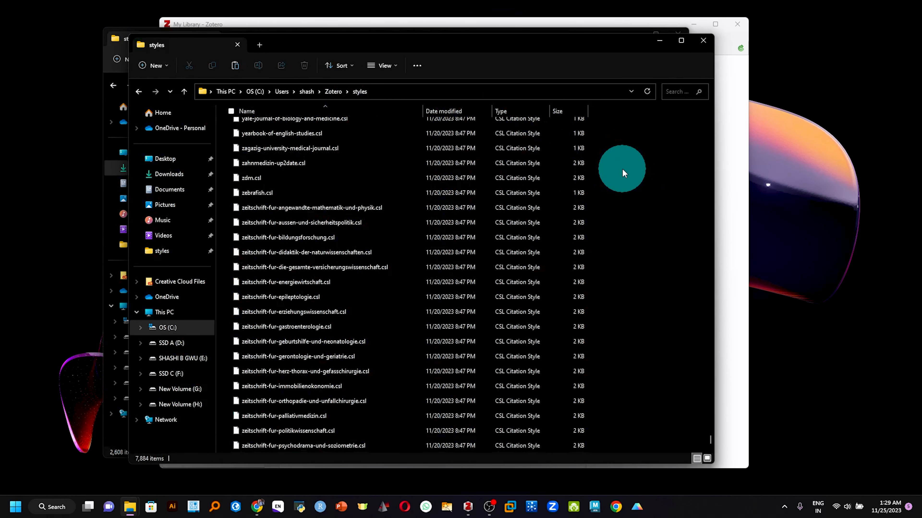
pyautogui.rightClick(623, 170)
pyautogui.click(635, 181)
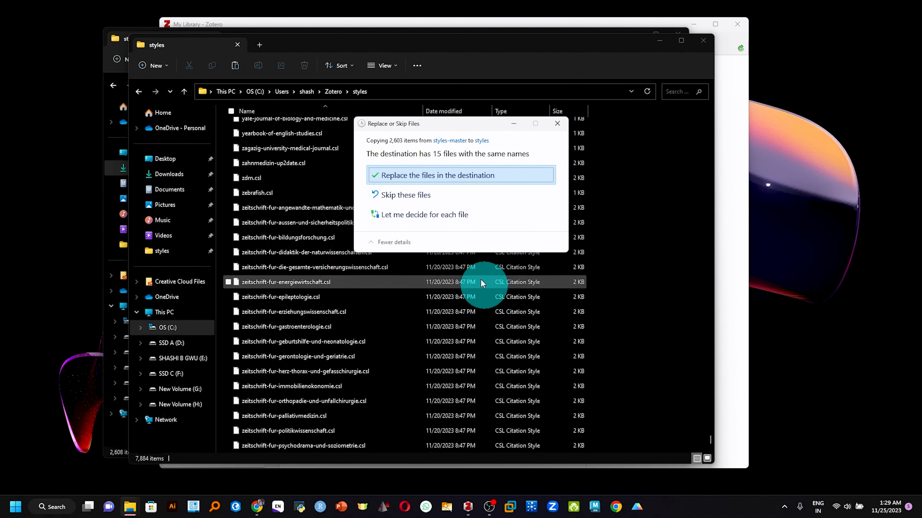
pyautogui.click(396, 177)
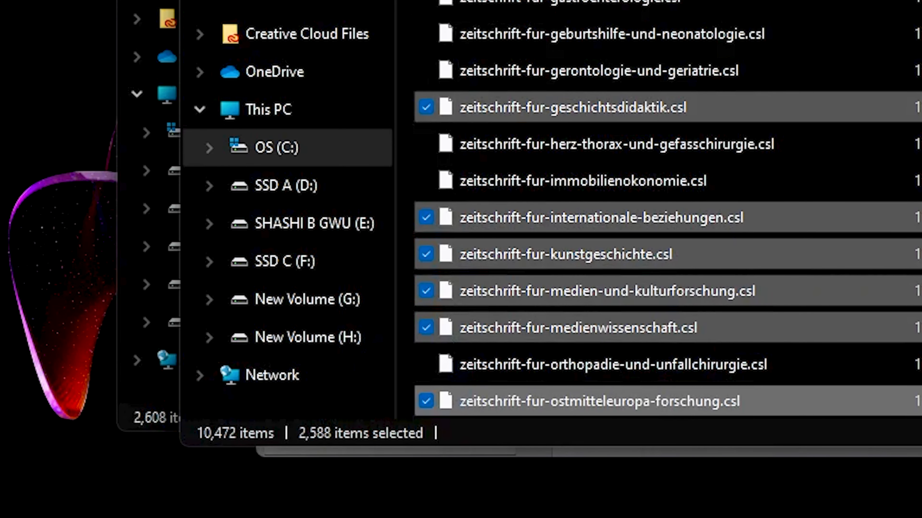
# Close both File Explorer windows and quit Zotero
pyautogui.click(918, 401)
pyautogui.click(703, 41)
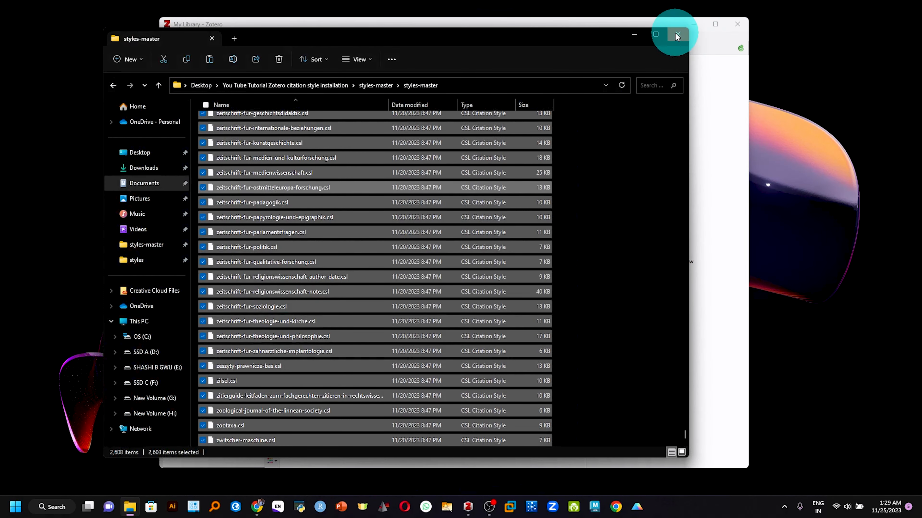
pyautogui.click(676, 35)
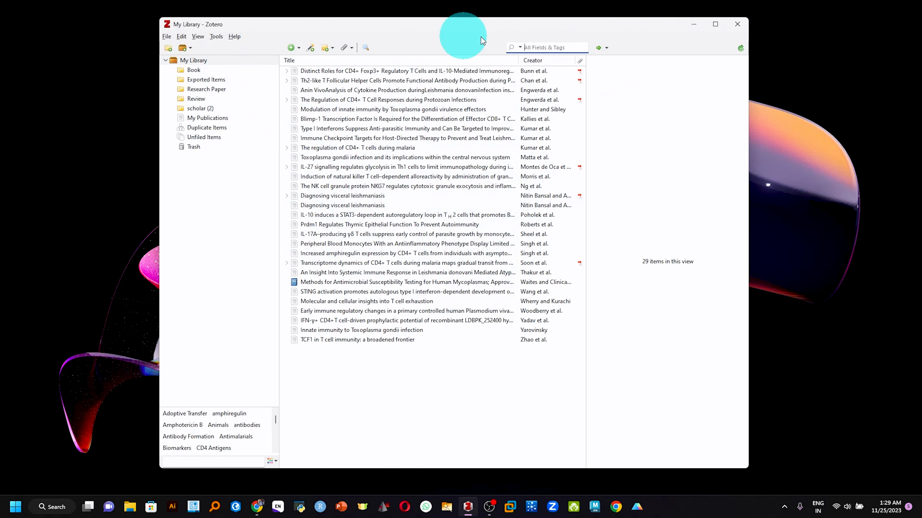
pyautogui.click(737, 24)
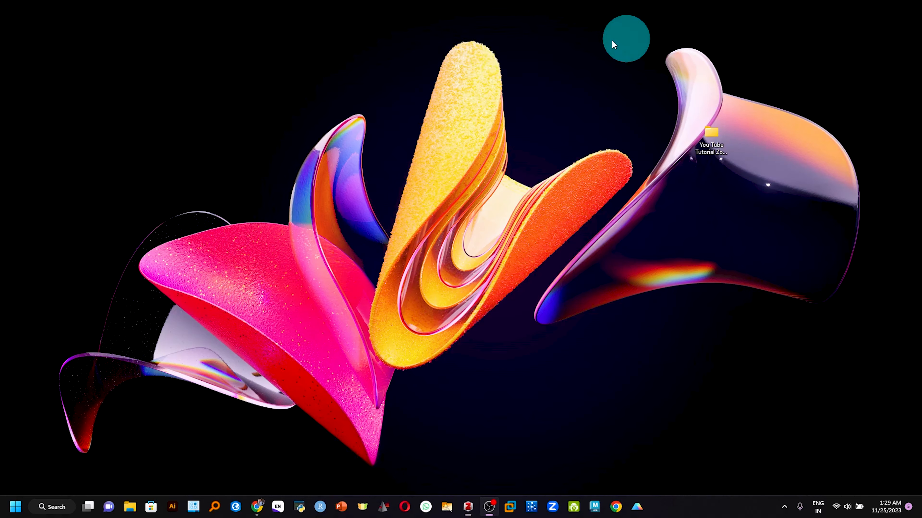
pyautogui.rightClick(503, 74)
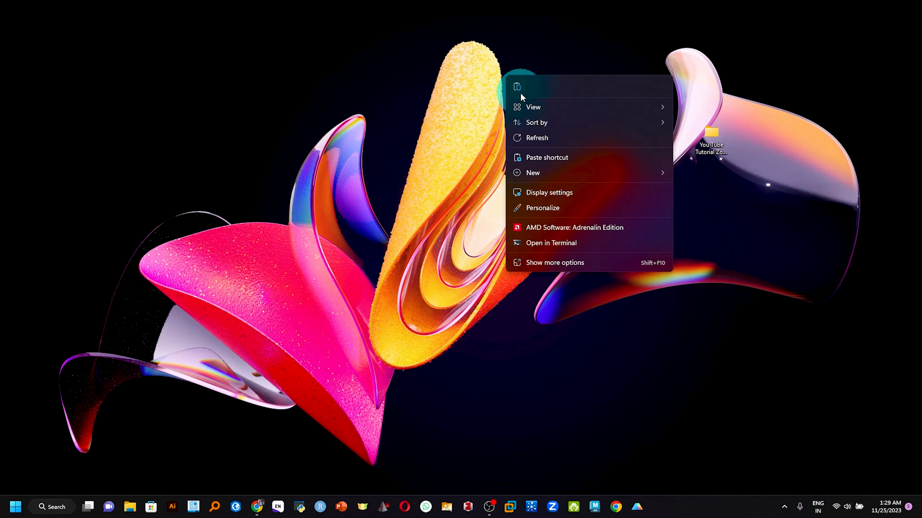
pyautogui.click(544, 139)
pyautogui.rightClick(422, 117)
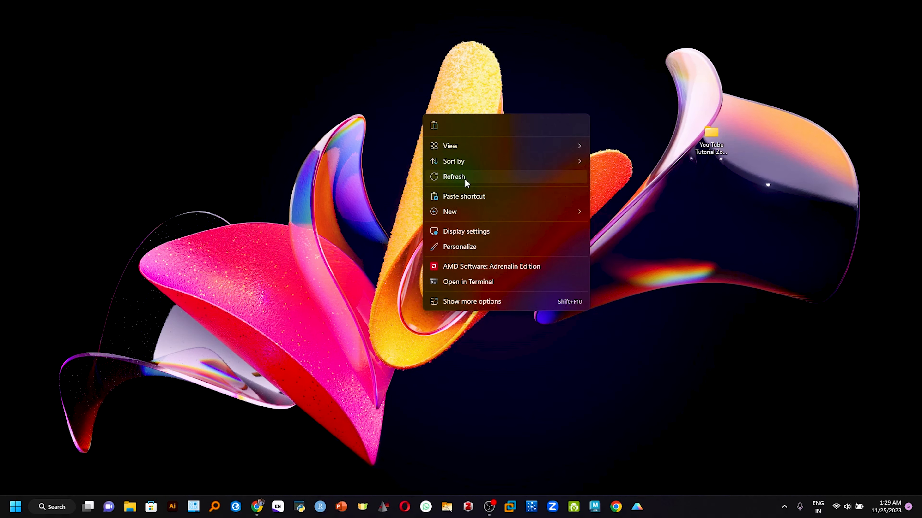
pyautogui.click(455, 176)
pyautogui.rightClick(451, 136)
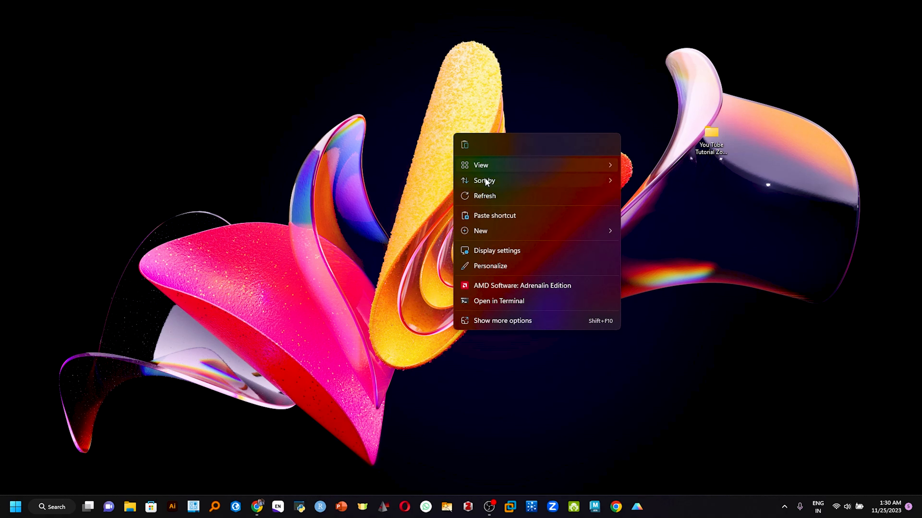
pyautogui.click(489, 198)
pyautogui.rightClick(477, 127)
pyautogui.click(522, 191)
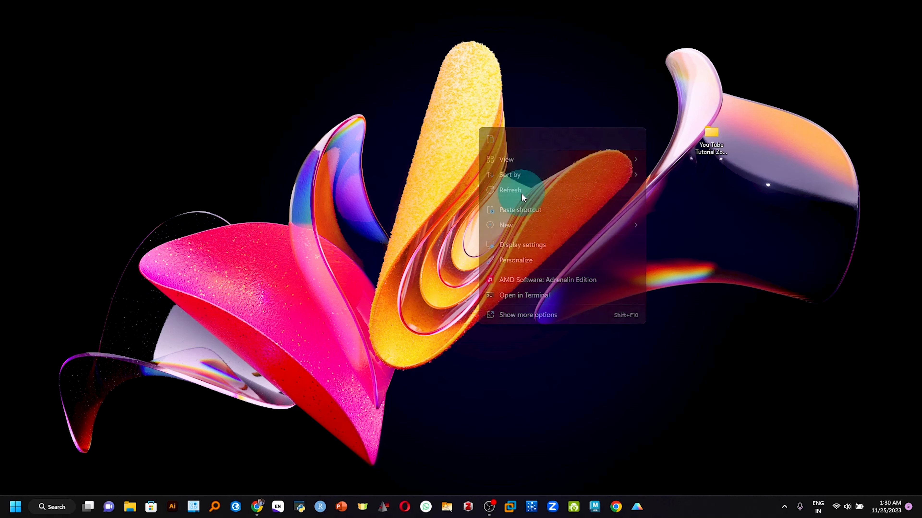
pyautogui.click(517, 107)
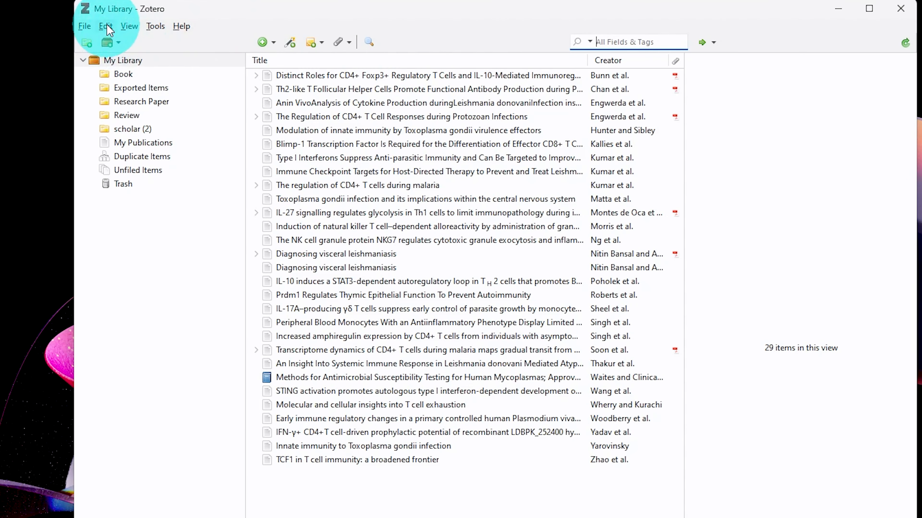
# Switch to the reopened Zotero and examine the installed citation styles in the Style Manager of the Cite preferences
pyautogui.click(181, 36)
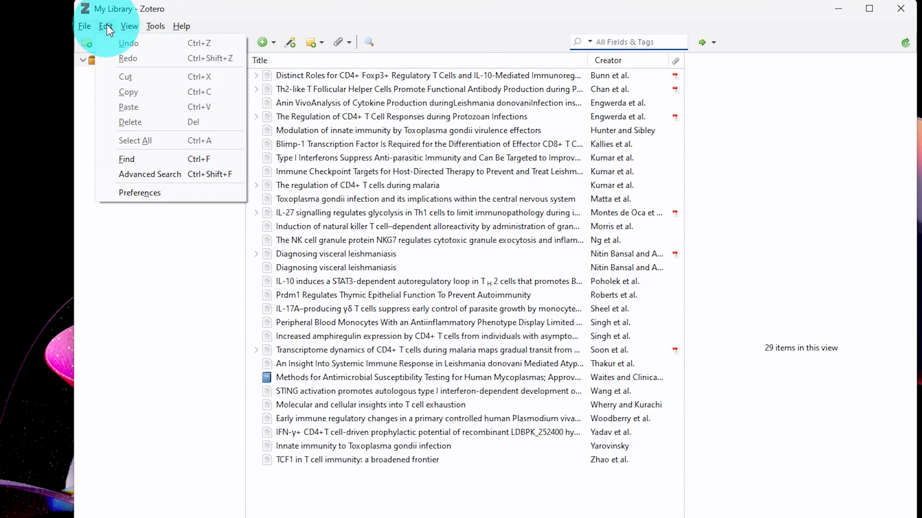
pyautogui.click(160, 194)
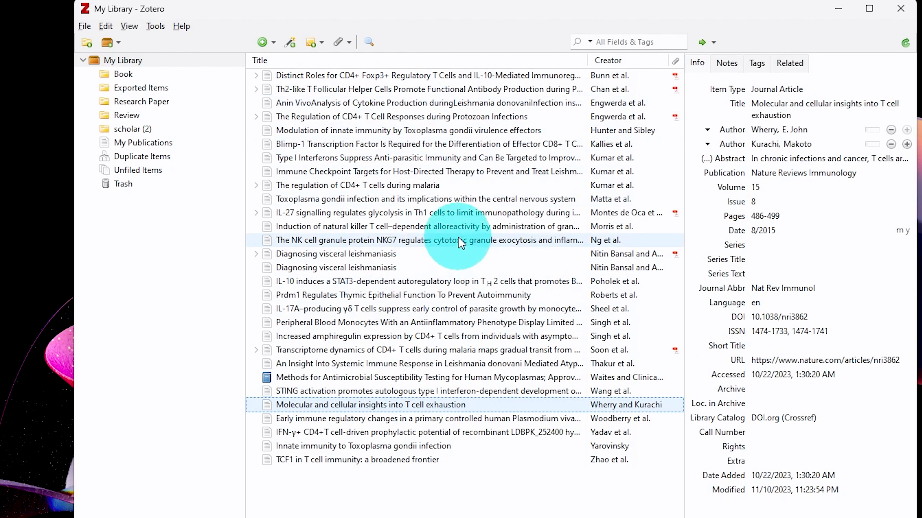
pyautogui.click(105, 26)
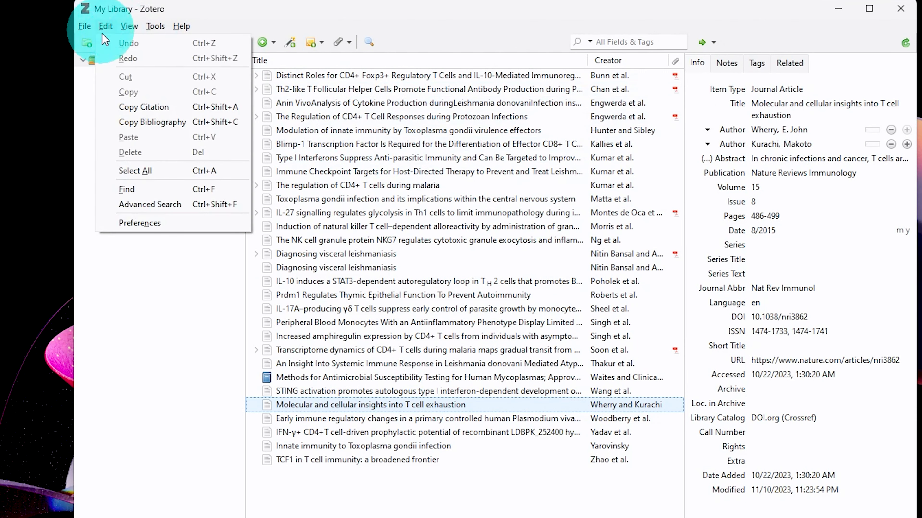
pyautogui.click(164, 221)
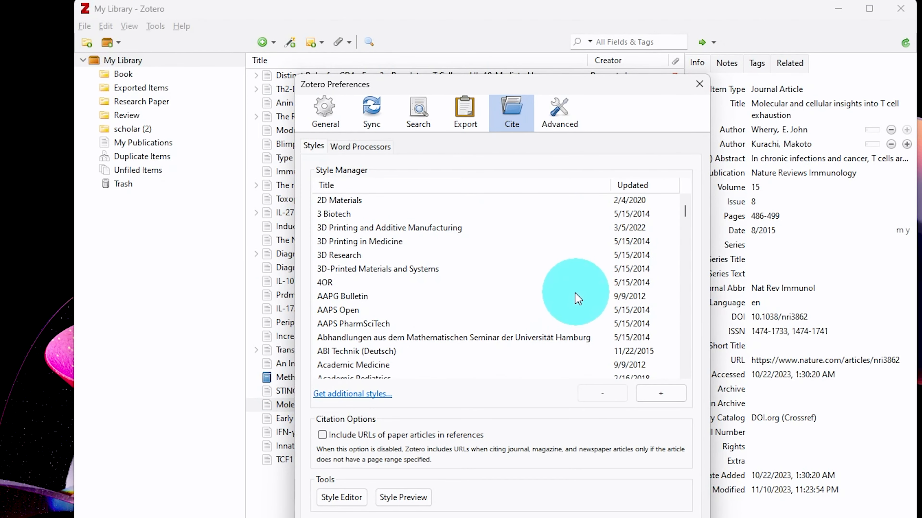
pyautogui.scroll(-3, 553, 306)
pyautogui.scroll(-5, 559, 306)
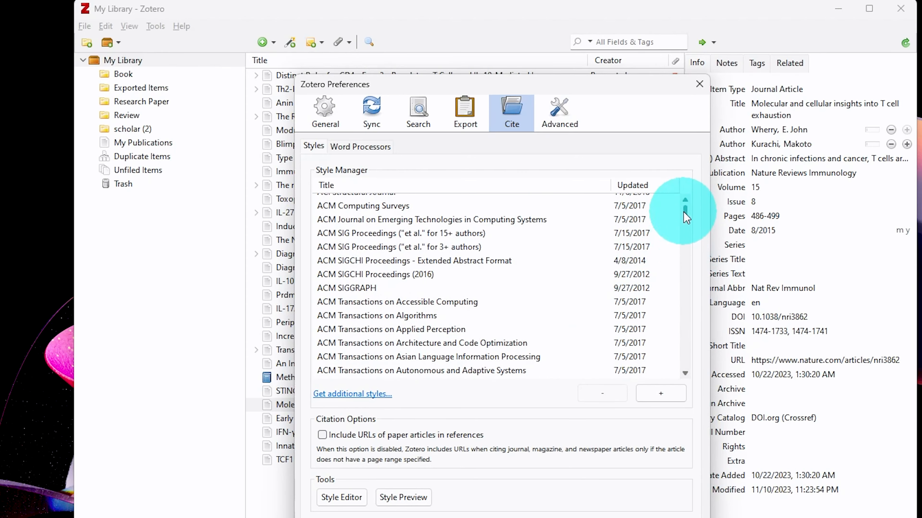
pyautogui.moveTo(685, 206)
pyautogui.mouseDown()
pyautogui.moveTo(688, 370)
pyautogui.moveTo(687, 213)
pyautogui.mouseUp()
pyautogui.scroll(-7, 487, 321)
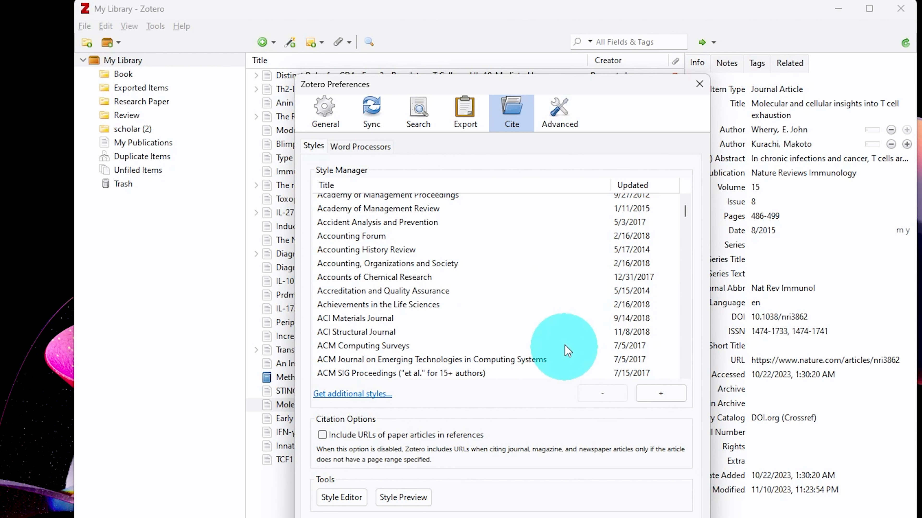
pyautogui.click(552, 517)
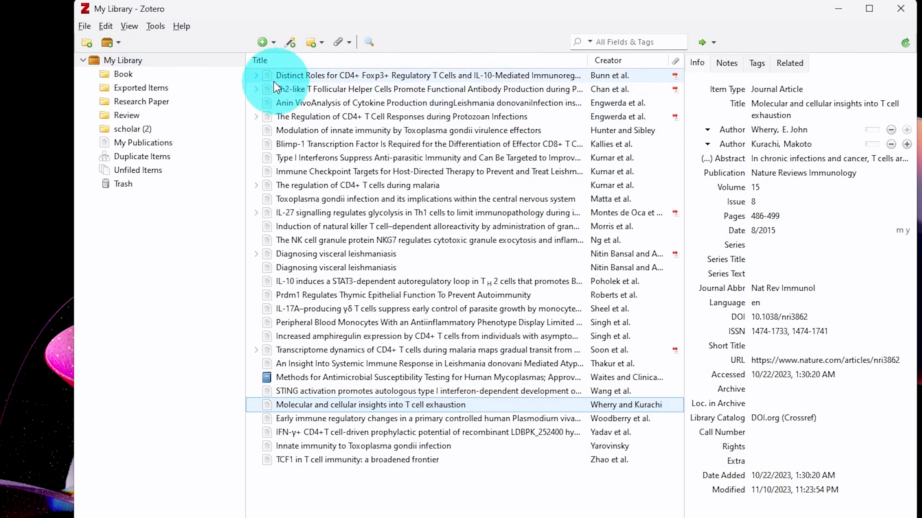
# Show Zotero's data directory from the Advanced files and folders preferences, examine its styles folder, and close both windows
pyautogui.click(105, 28)
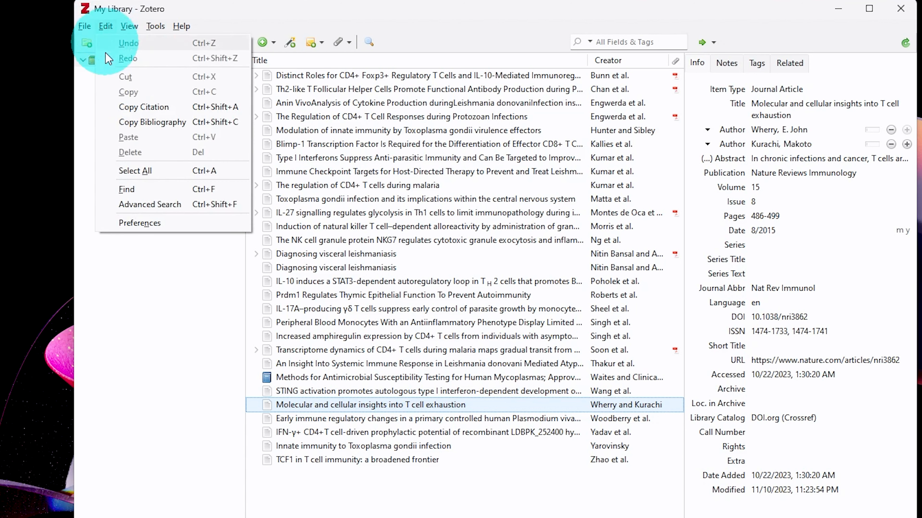
pyautogui.click(150, 225)
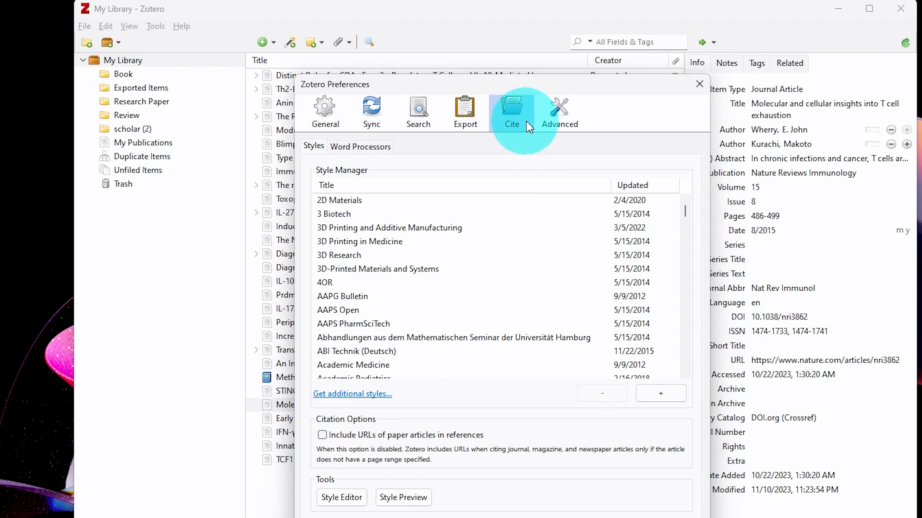
pyautogui.click(567, 113)
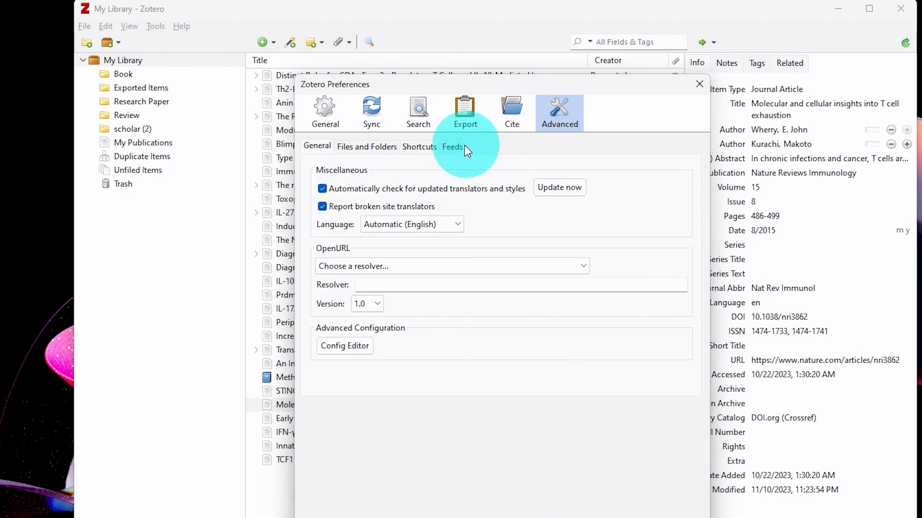
pyautogui.click(366, 147)
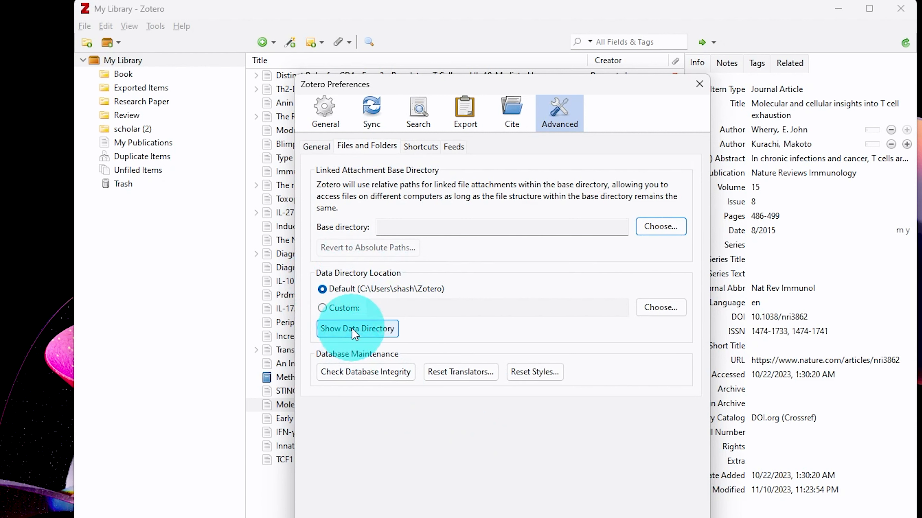
pyautogui.click(373, 326)
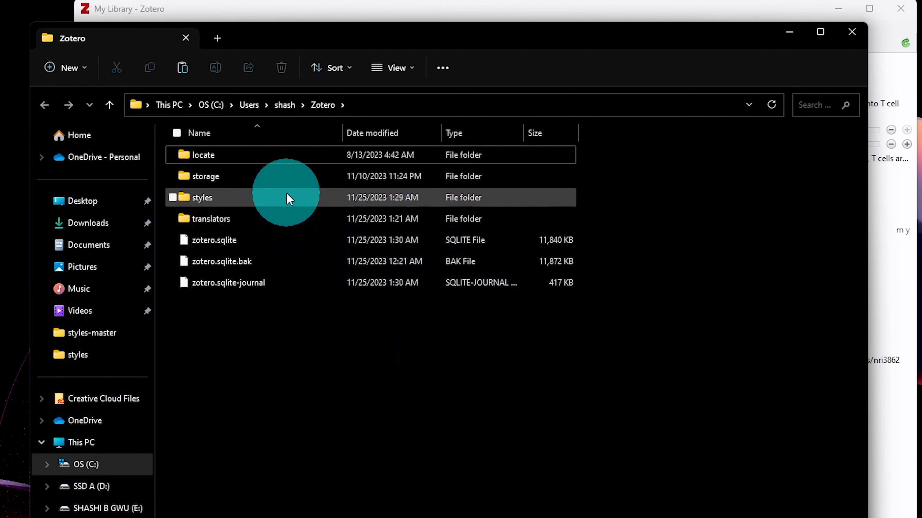
pyautogui.doubleClick(265, 206)
pyautogui.scroll(-15, 353, 336)
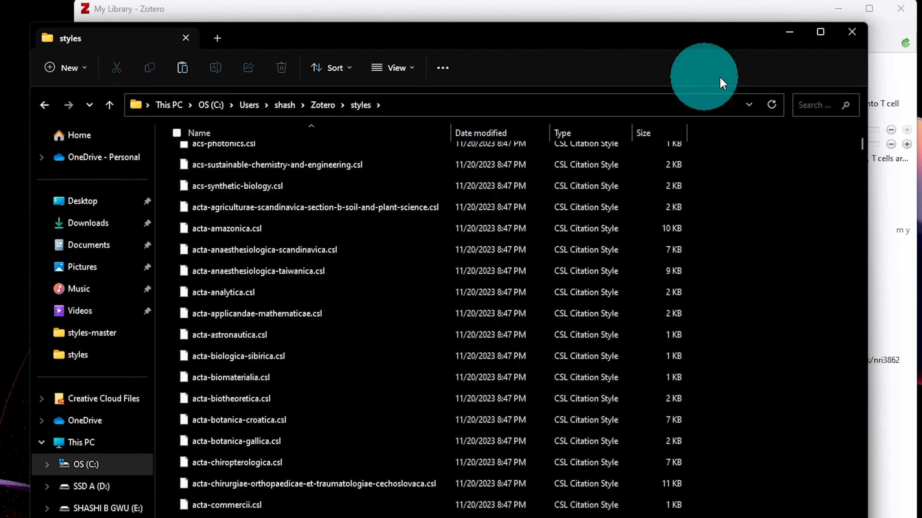
pyautogui.click(852, 32)
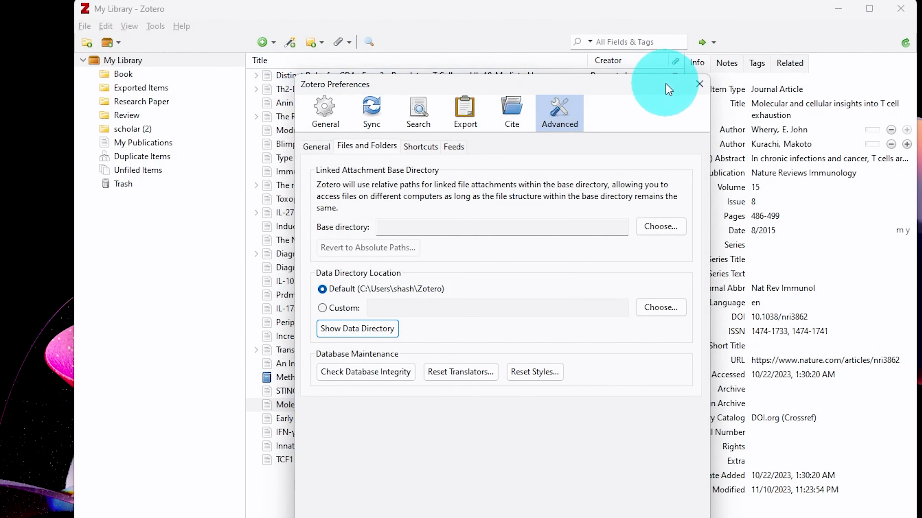
pyautogui.click(699, 83)
# Revisit the styles folder through the data directory location in Zotero's preferences, and close the folder and the preferences
pyautogui.click(106, 26)
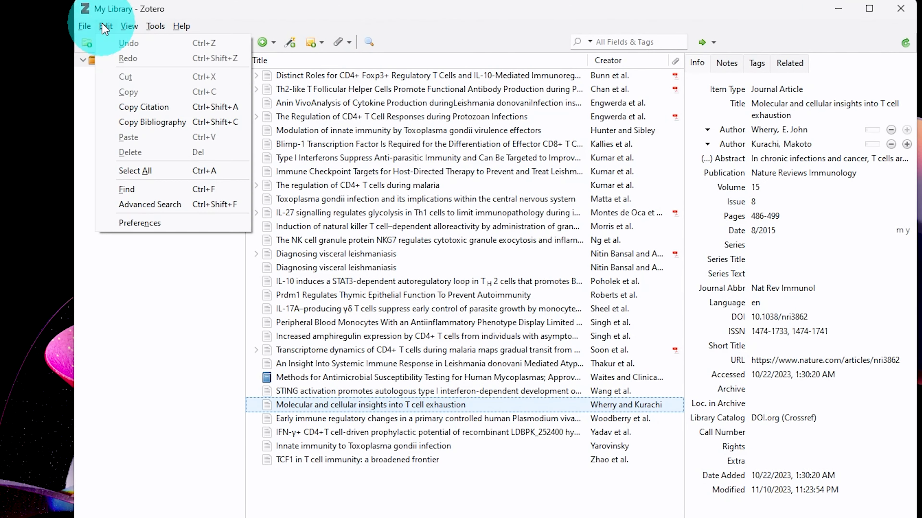
pyautogui.click(160, 228)
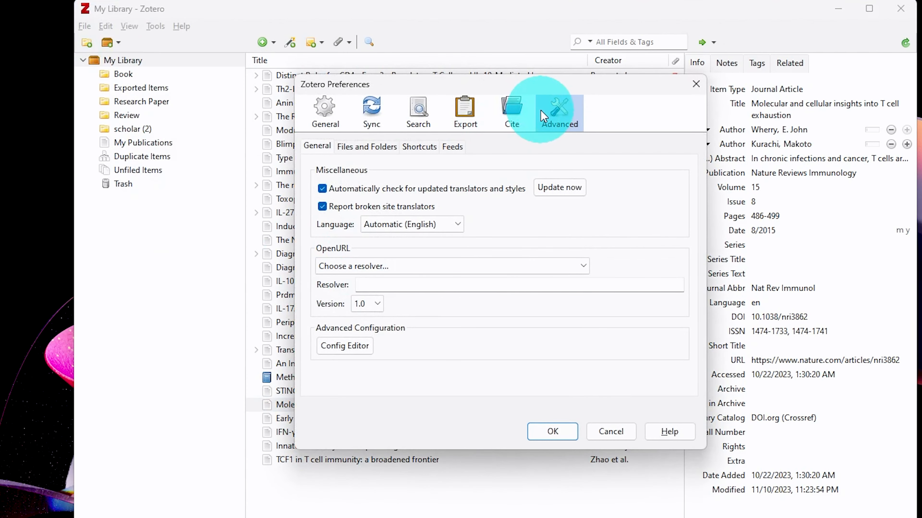
pyautogui.click(361, 147)
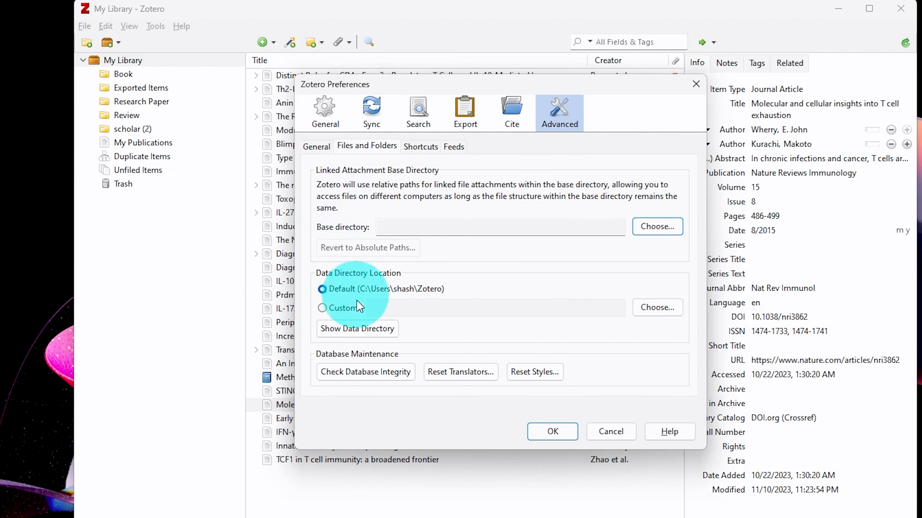
pyautogui.click(355, 332)
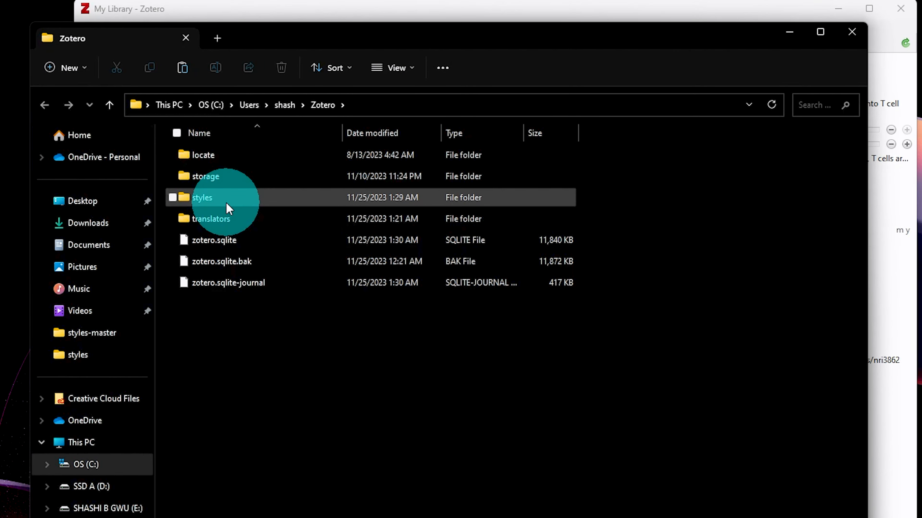
pyautogui.click(229, 208)
pyautogui.doubleClick(244, 196)
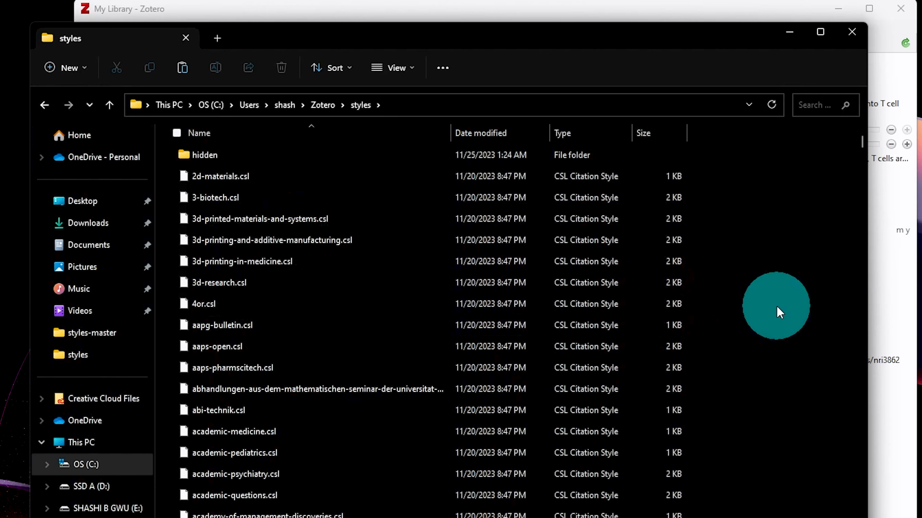
pyautogui.click(842, 32)
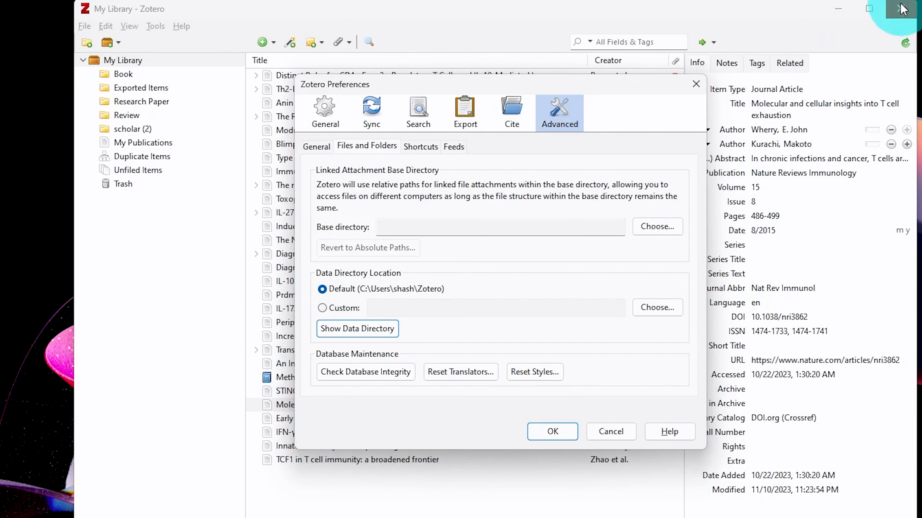
pyautogui.click(691, 89)
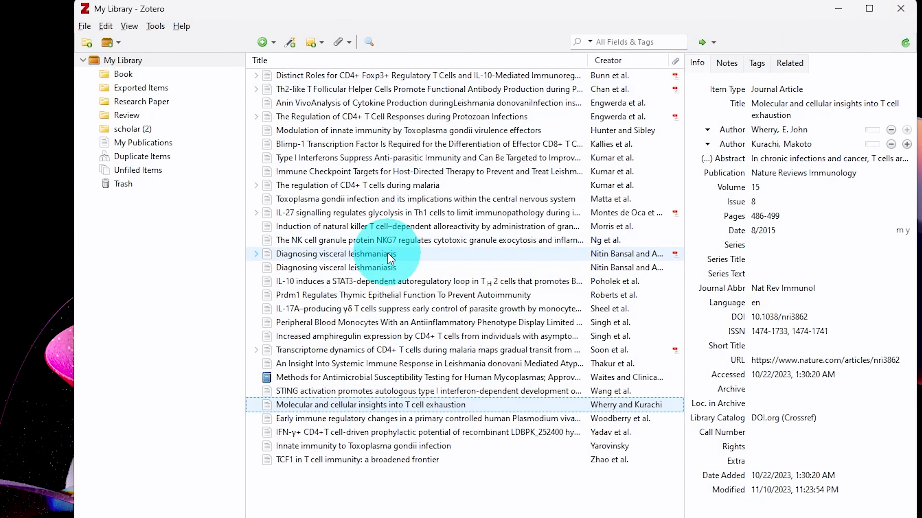